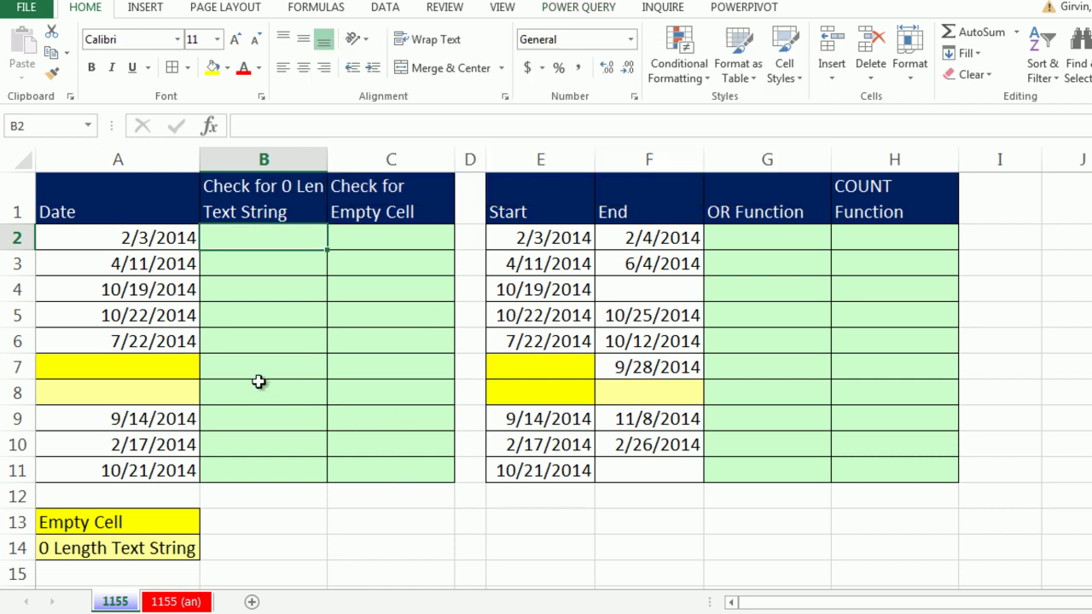
Leave A7 truly empty and put the zero-length text formula ="" in A8
left_click(166, 368)
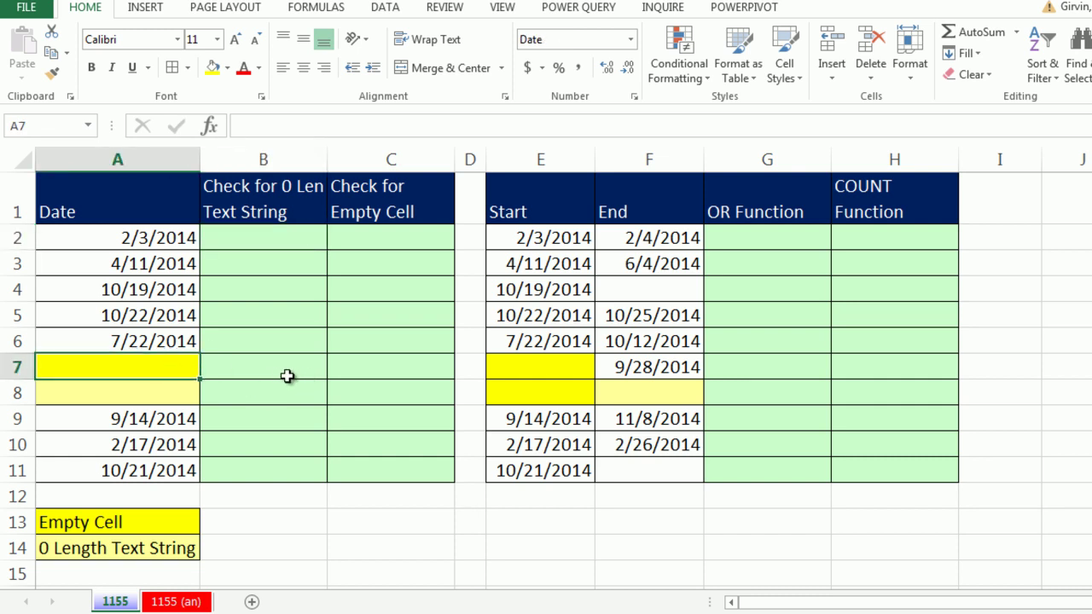
double_click(166, 370)
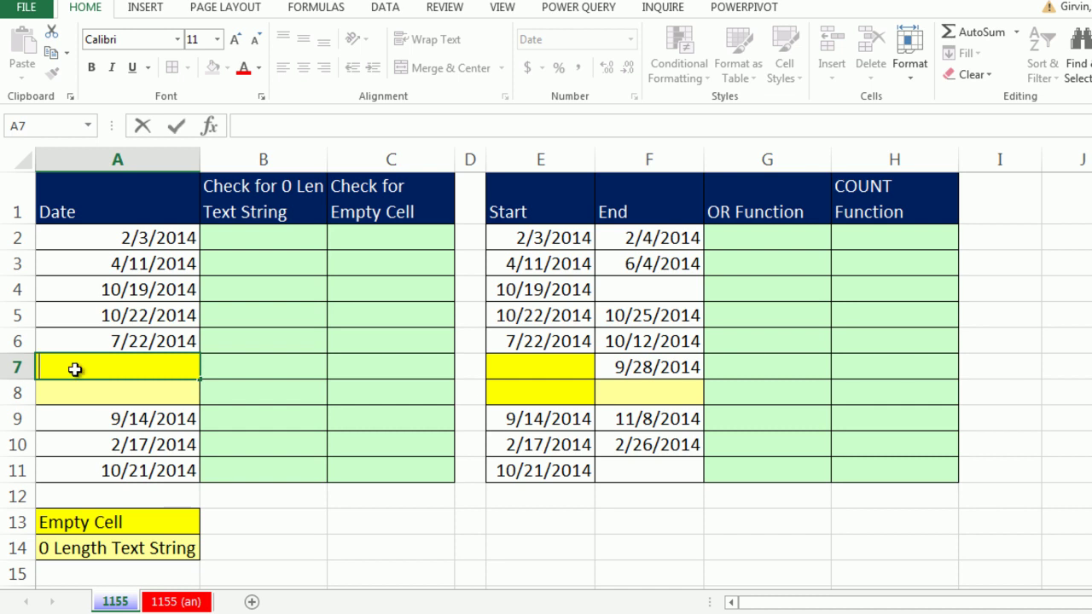
key("Return")
type("=\"\"")
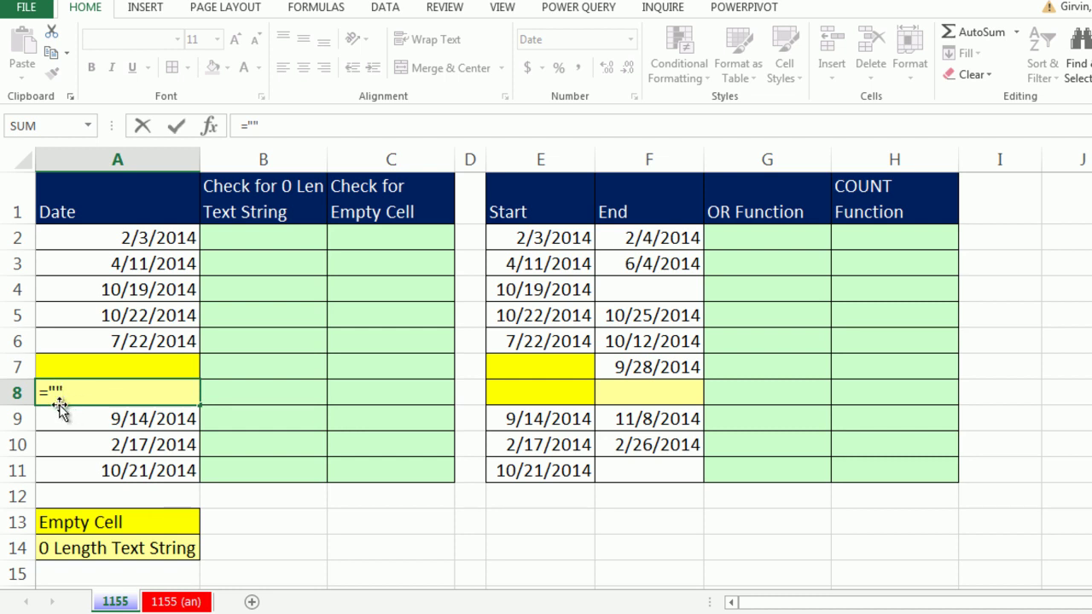
key("Return")
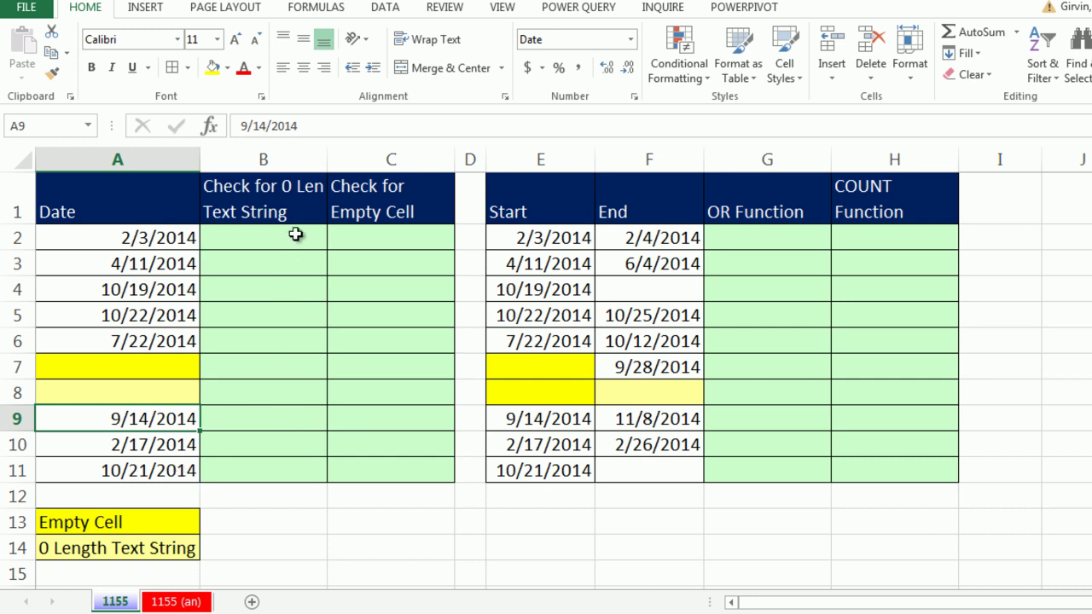
Enter =IF(A2="","","Yes") in B2 and fill it down to B11
left_click(256, 243)
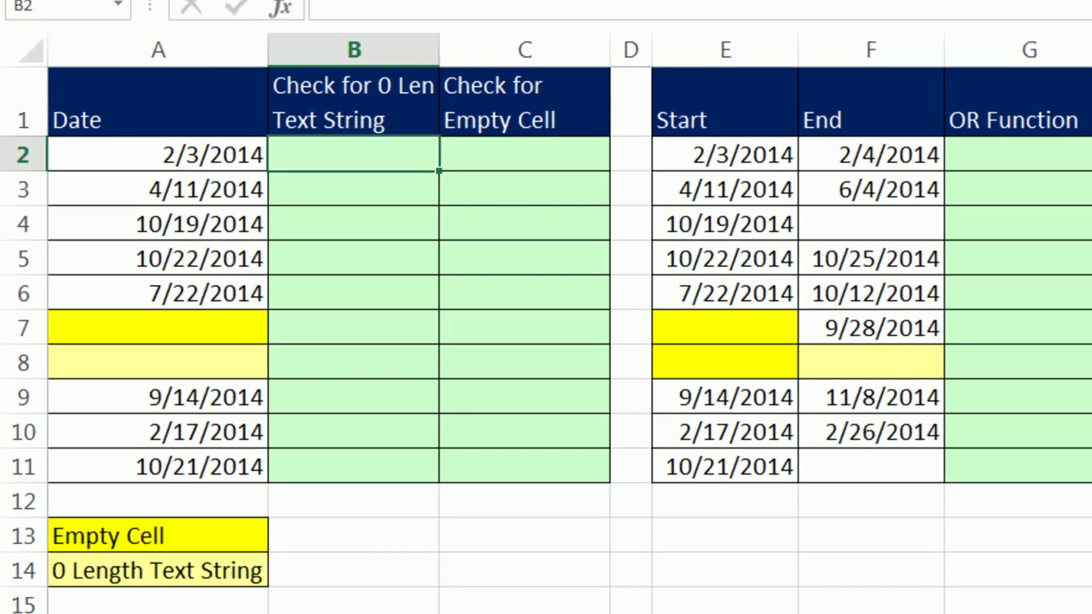
type("=if")
key("Tab")
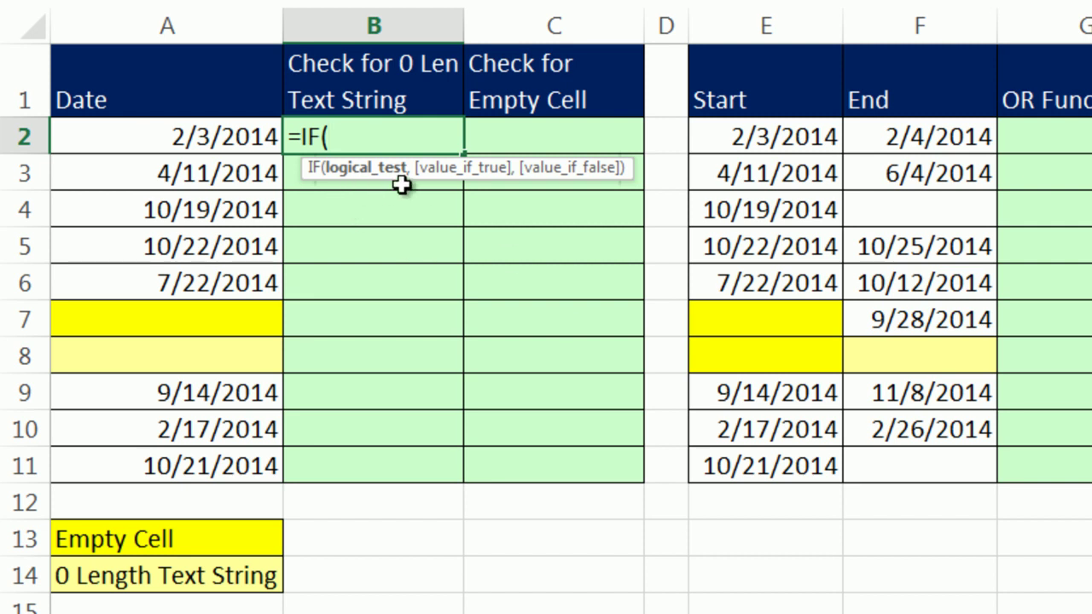
left_click(184, 139)
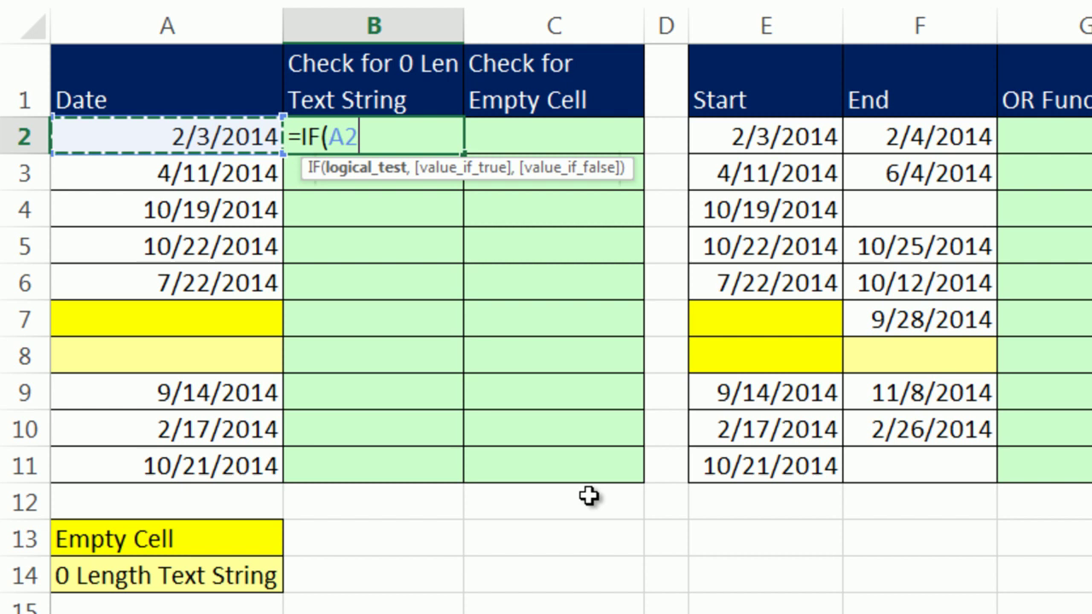
type("=\"")
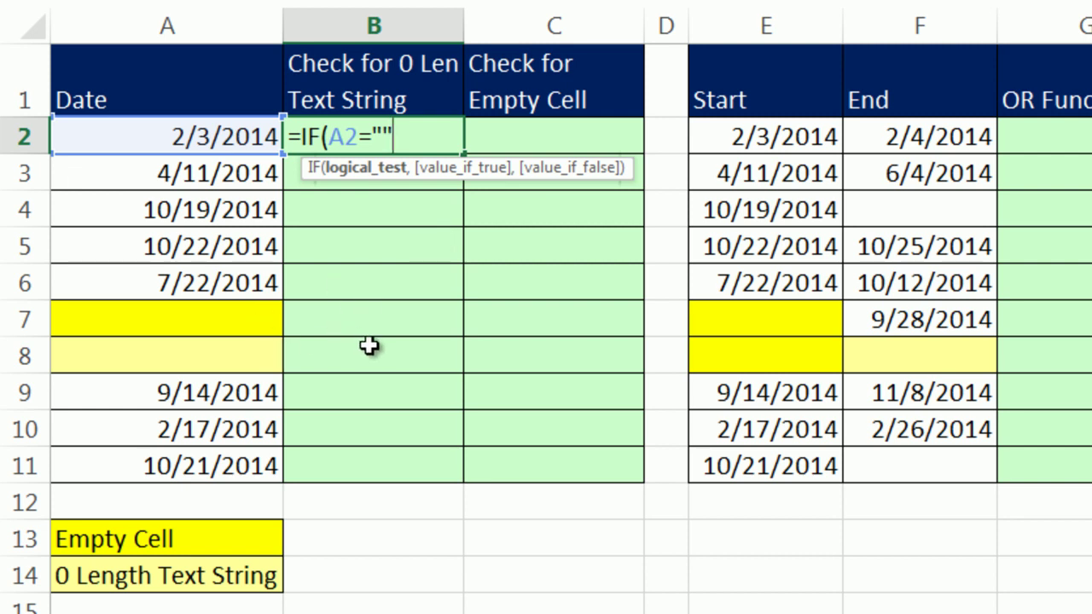
type(",")
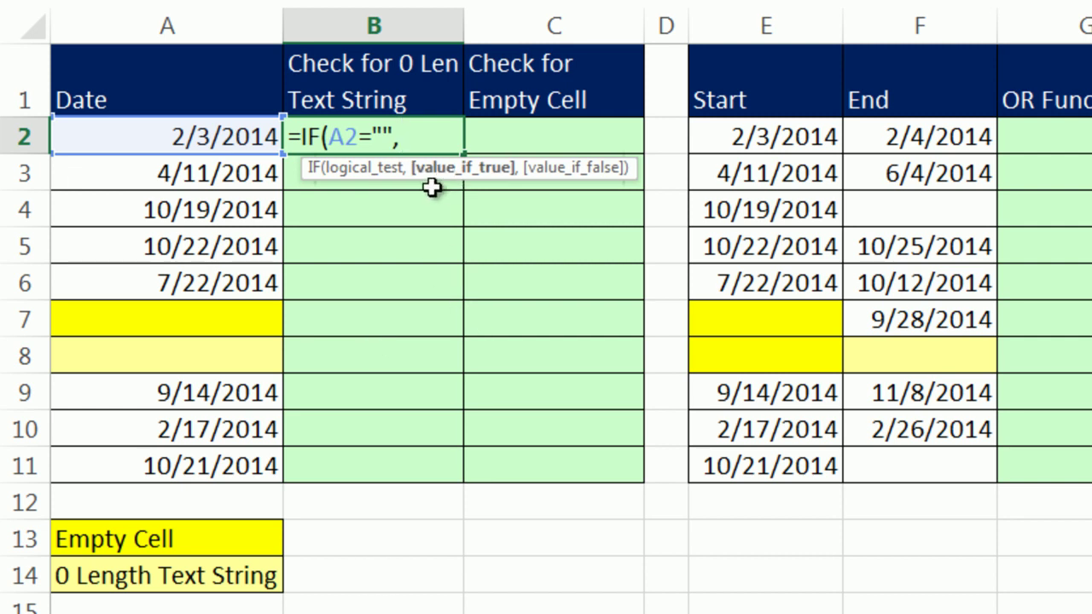
type("\"\"")
type(",")
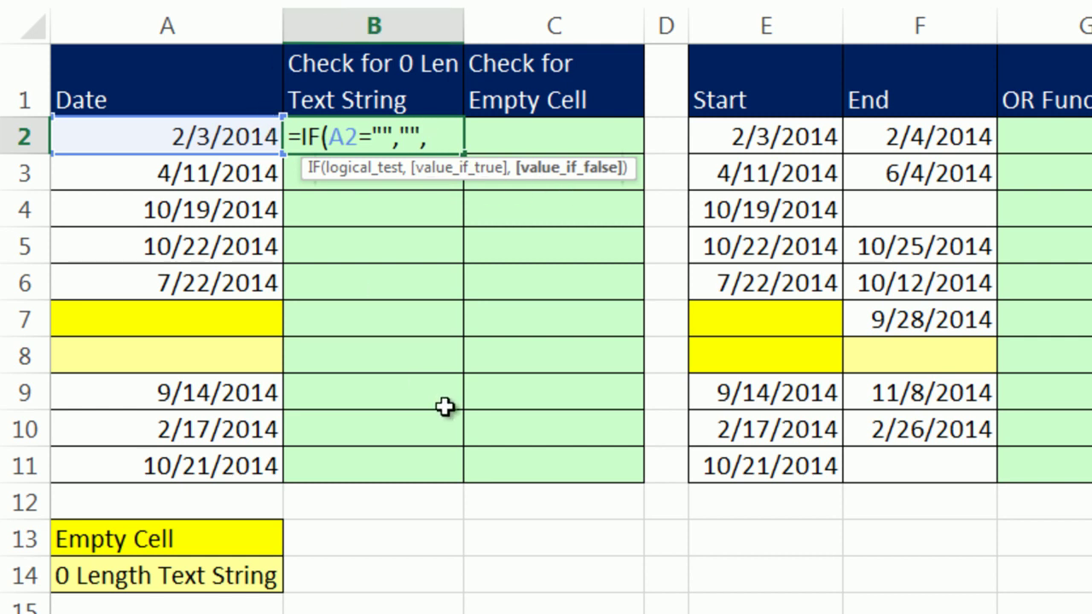
type("\"Yes\"")
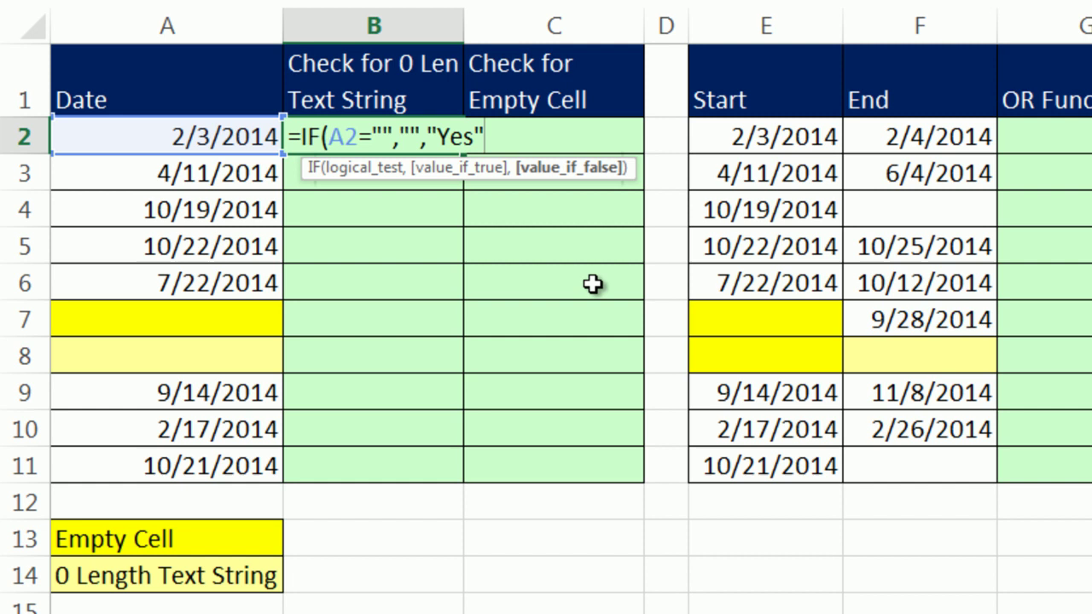
type(")")
key("ctrl+Return")
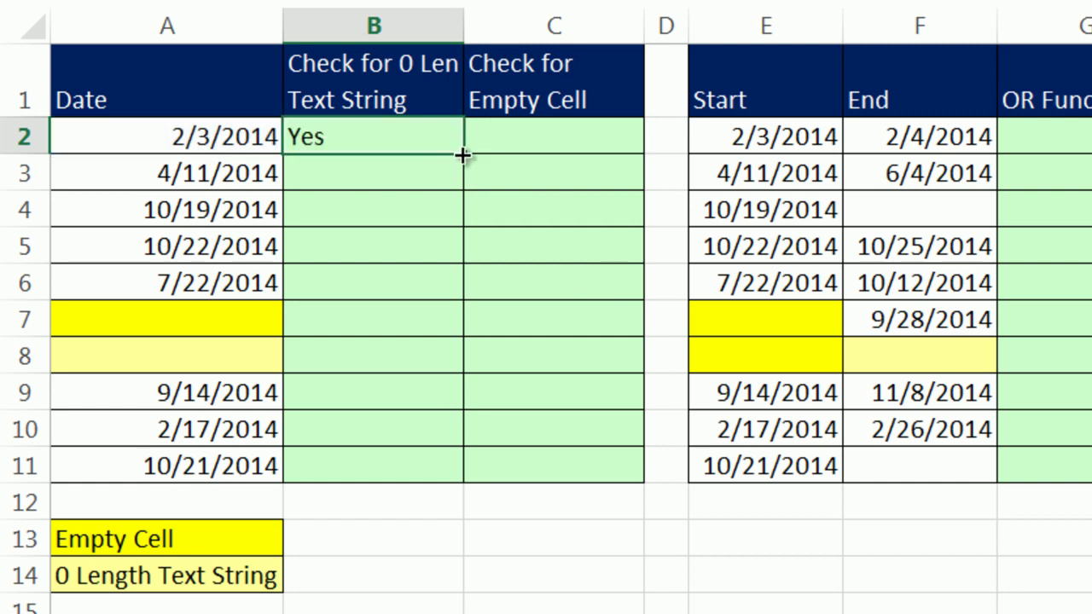
double_click(462, 154)
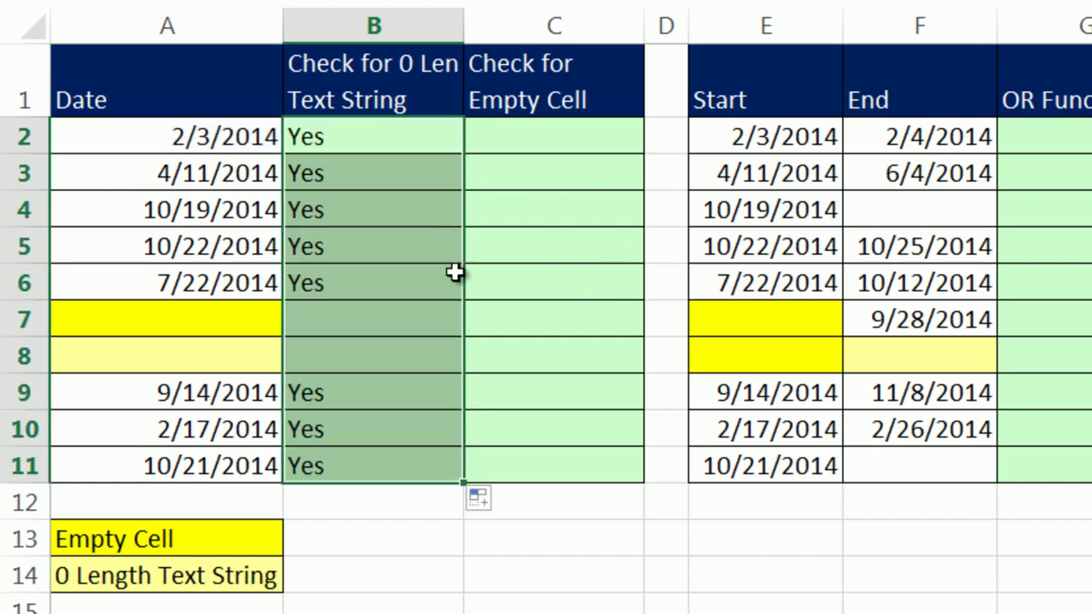
Type =IF(ISBLANK(A2),"","Yes") into C2 without committing it yet
left_click(588, 128)
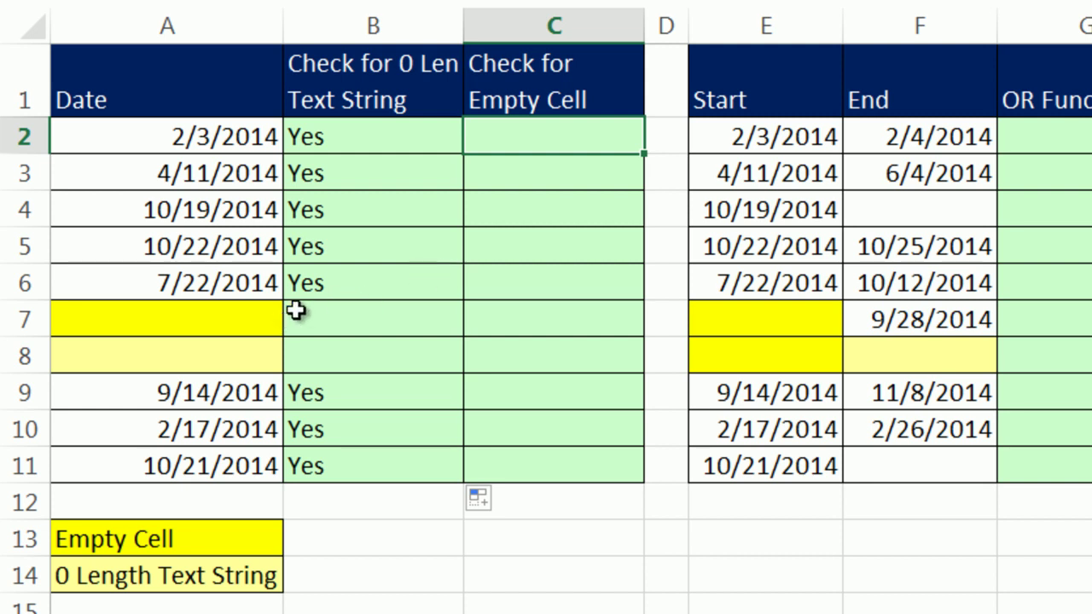
type("=IF(i")
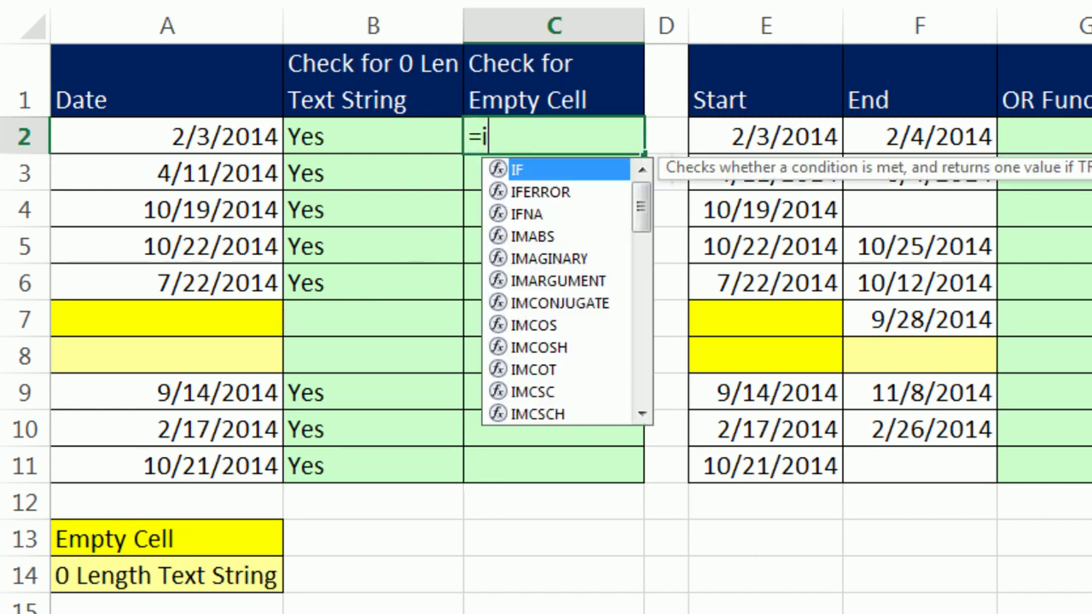
key("Tab")
type("is")
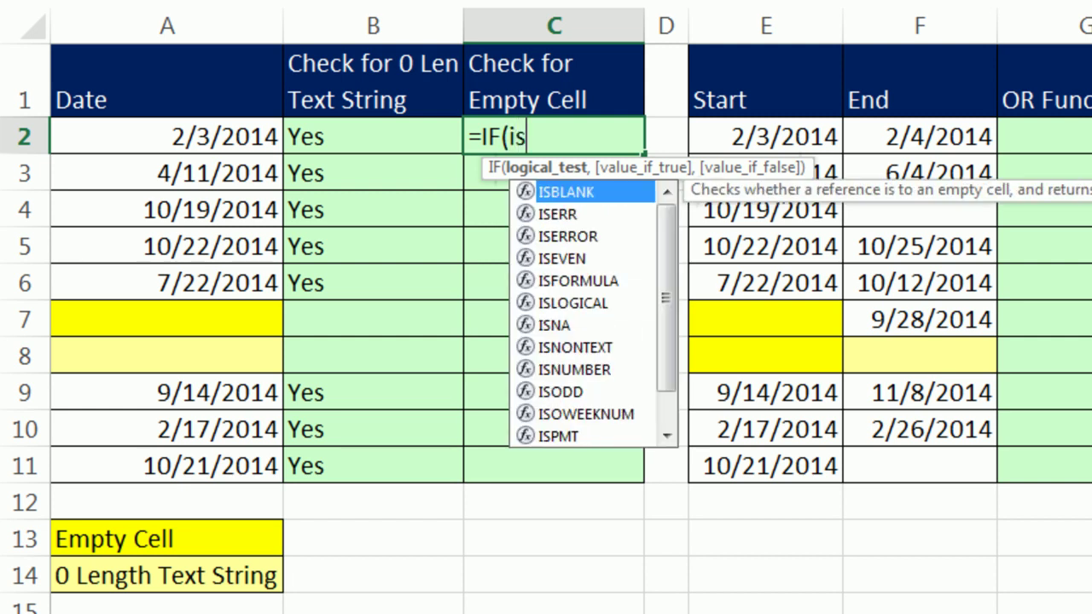
type("bl")
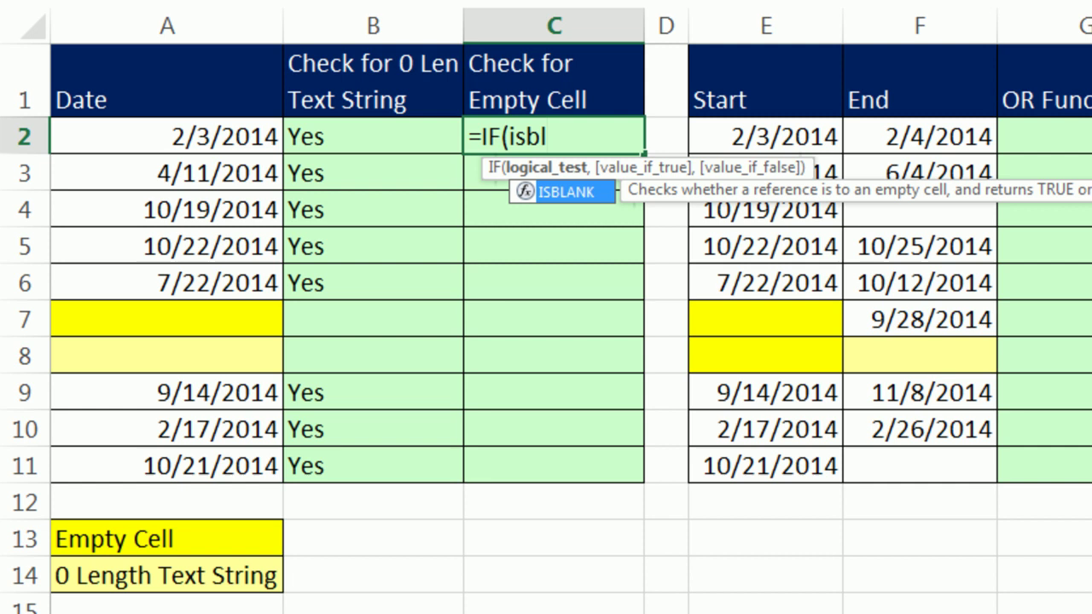
key("Tab")
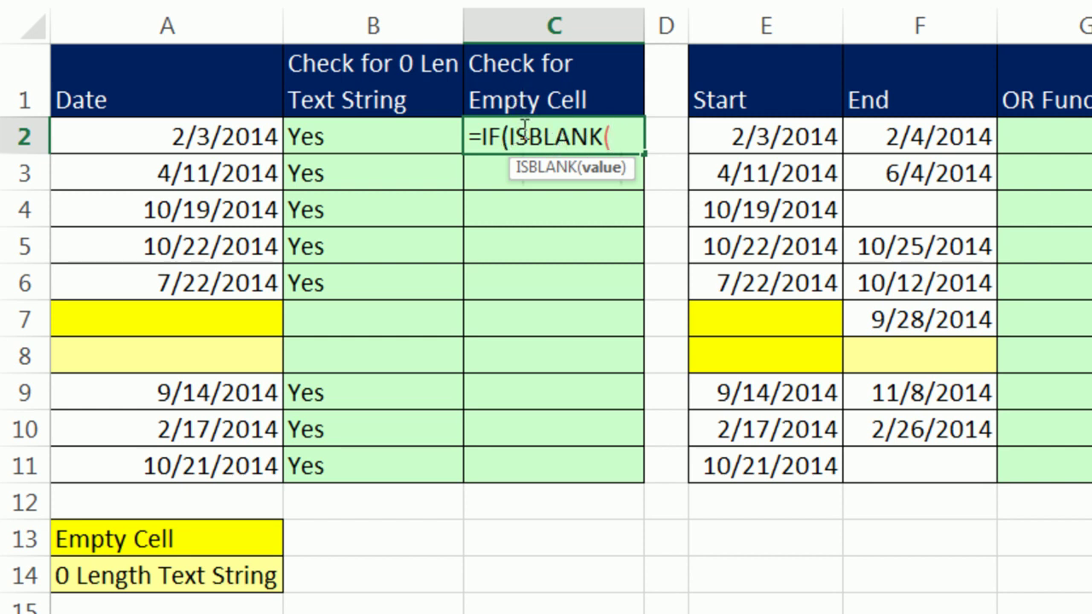
left_click(260, 139)
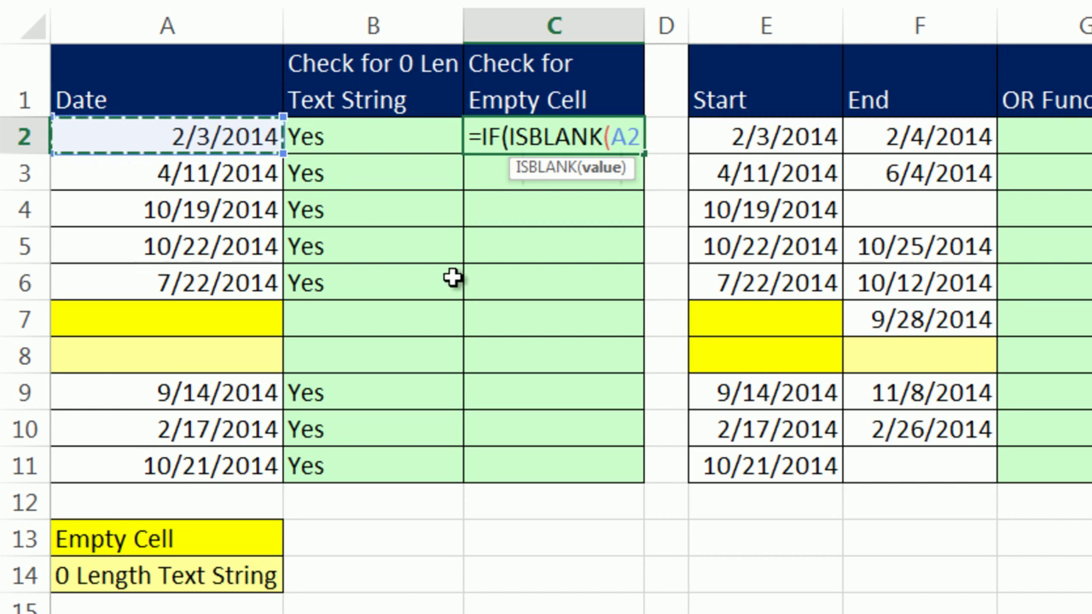
type(")")
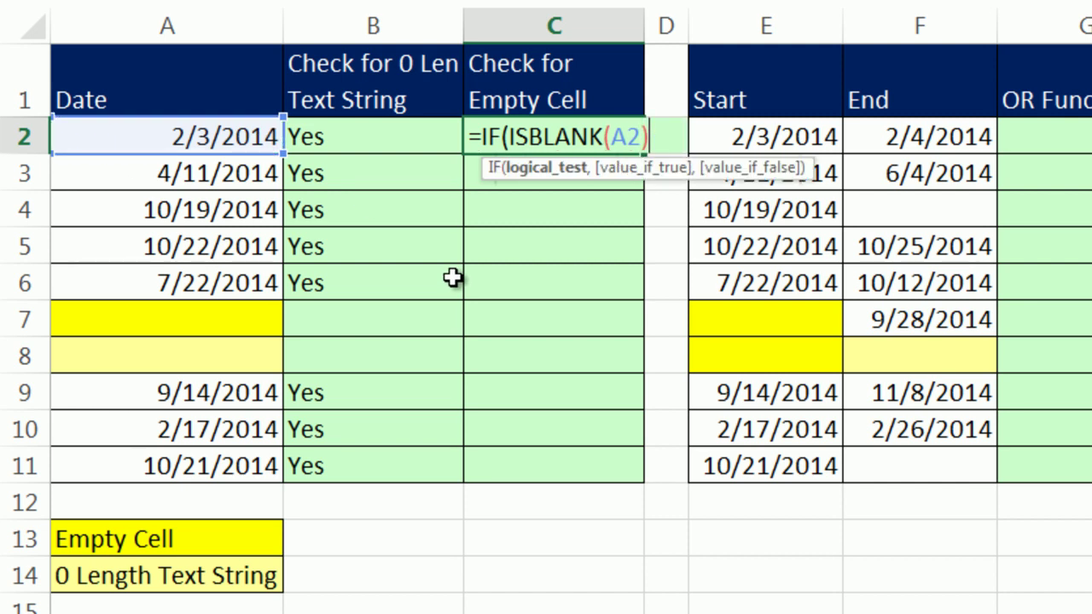
type(",\"\"")
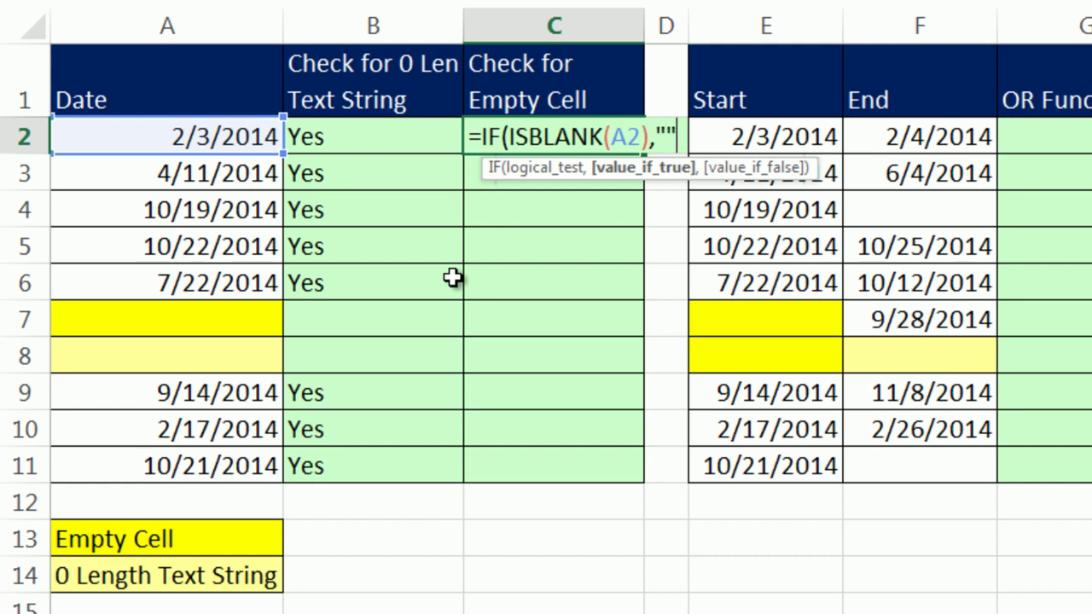
type(",")
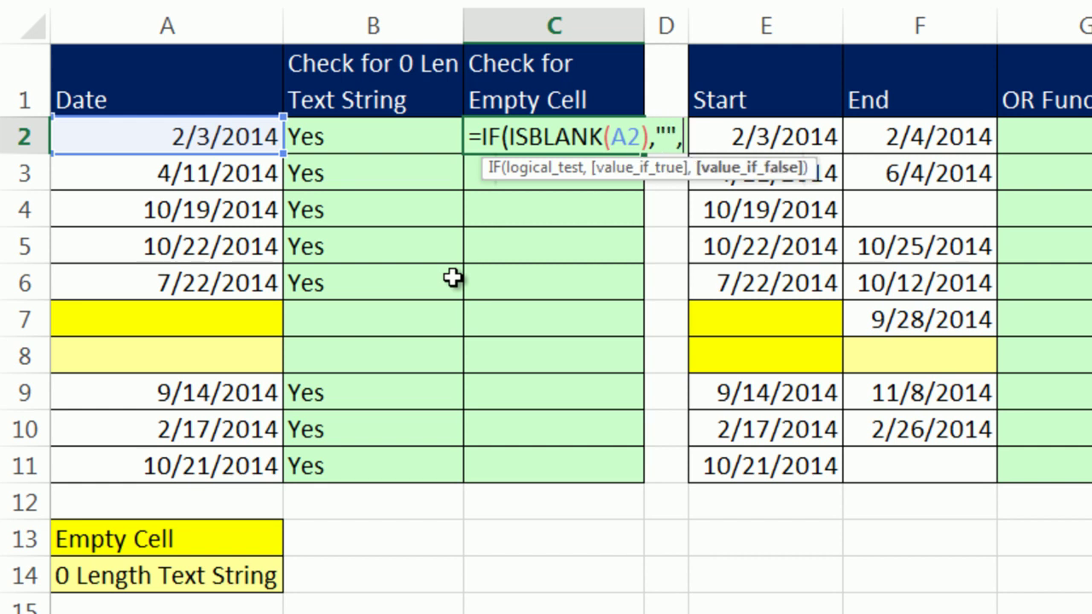
type("\"Yes\"")
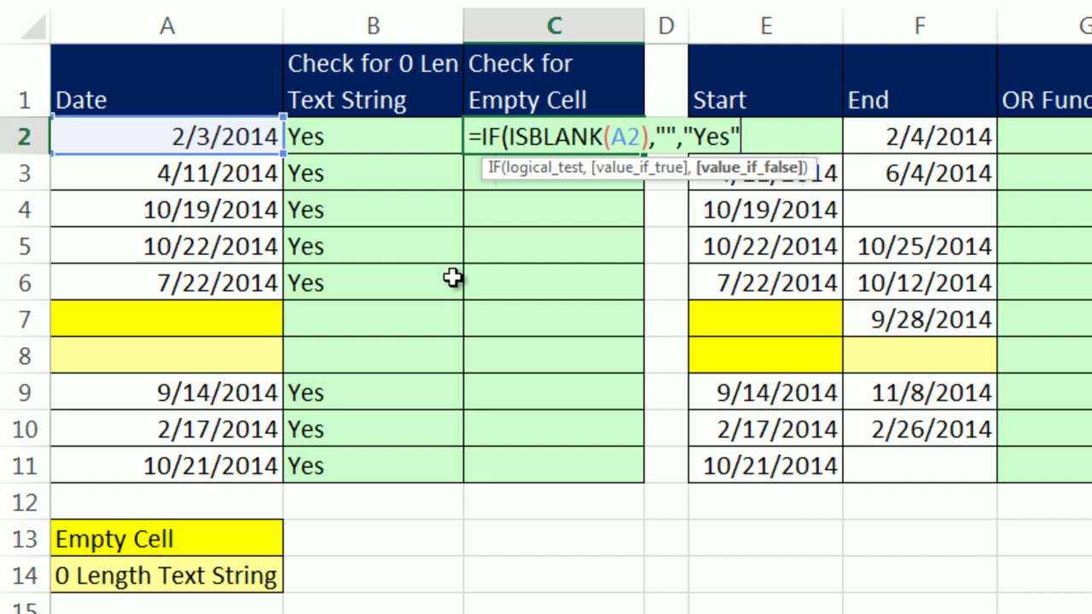
type(")")
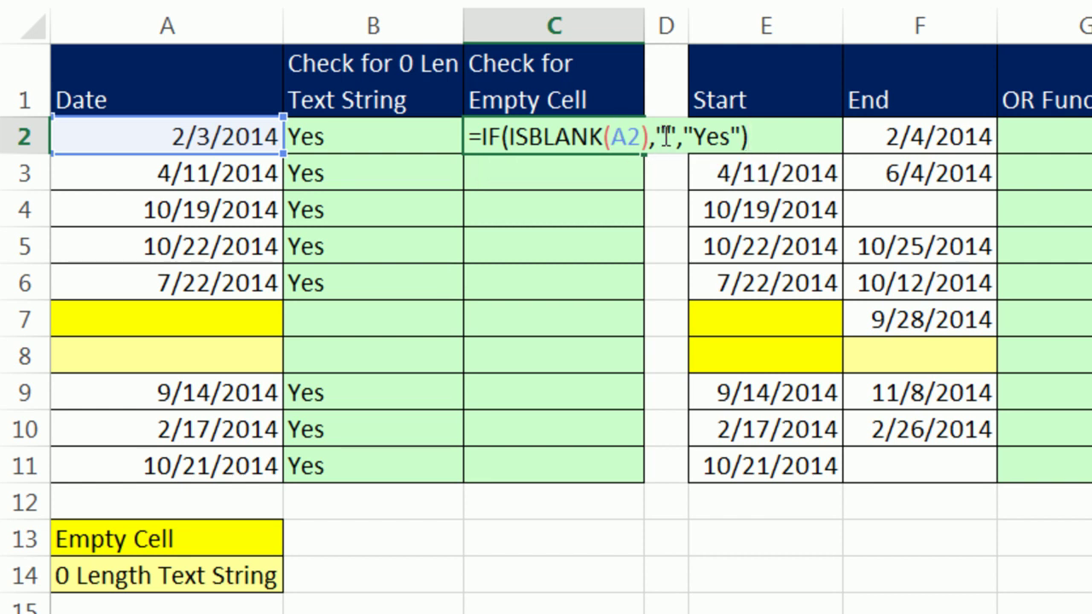
Commit the ISBLANK formula in C2, fill it to C11, and verify C7's formula
left_click(665, 137)
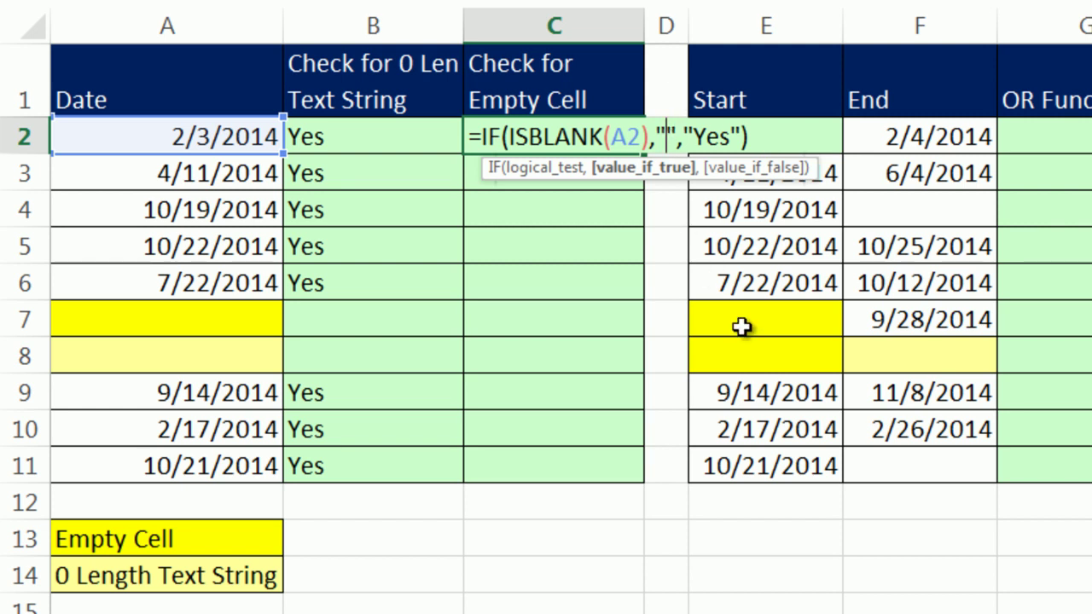
key("ctrl+Return")
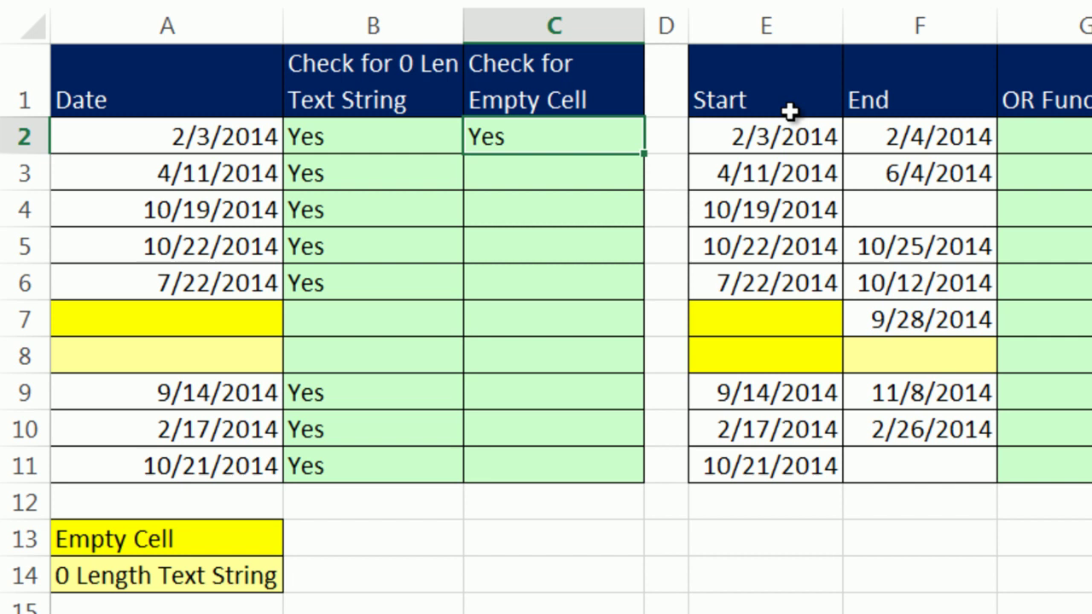
double_click(646, 154)
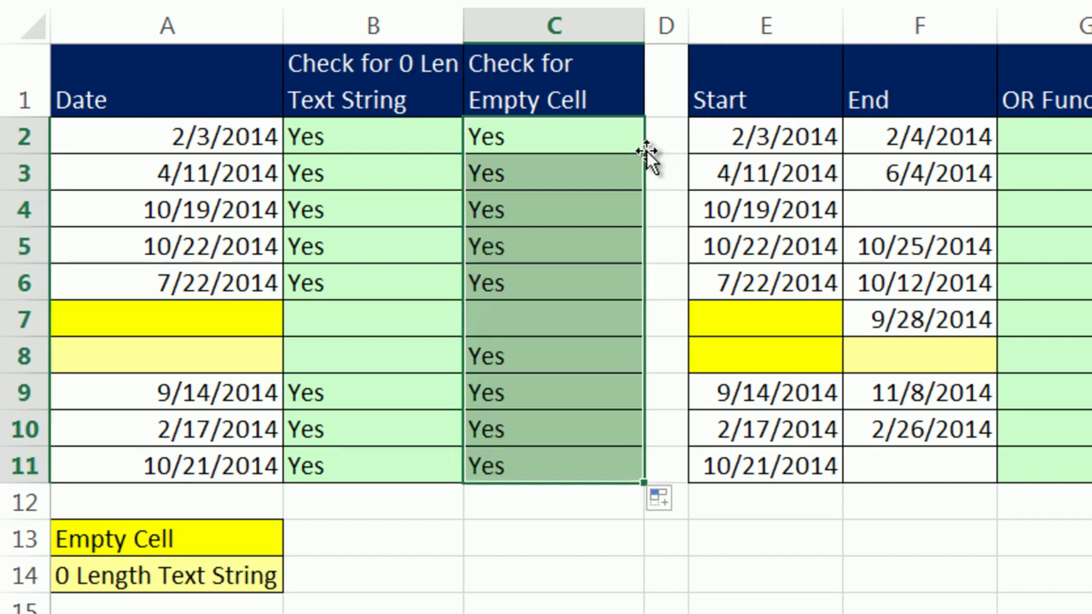
double_click(527, 322)
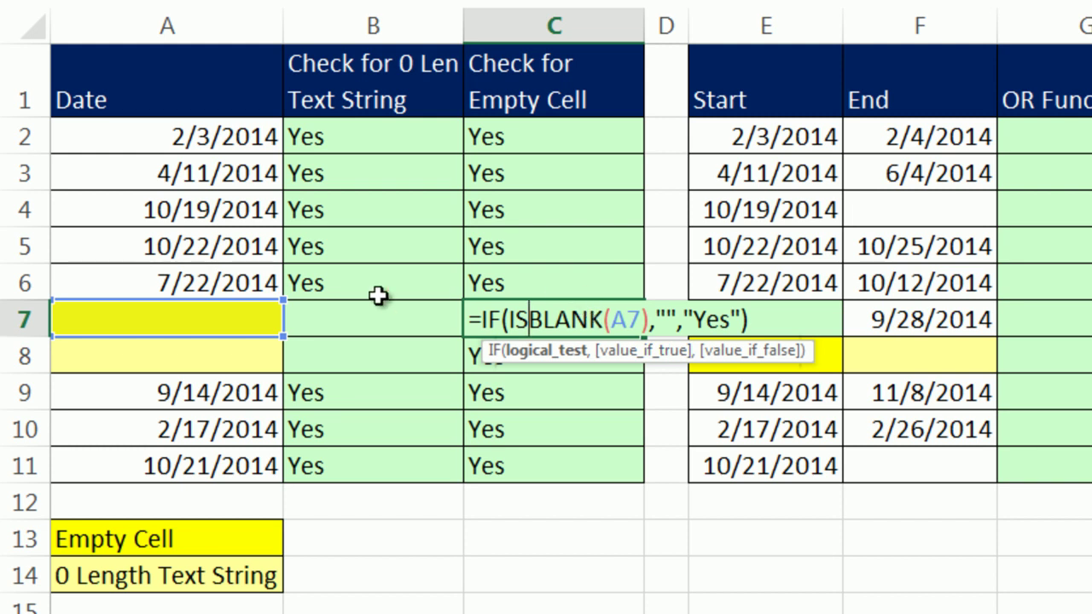
key("ctrl+Return")
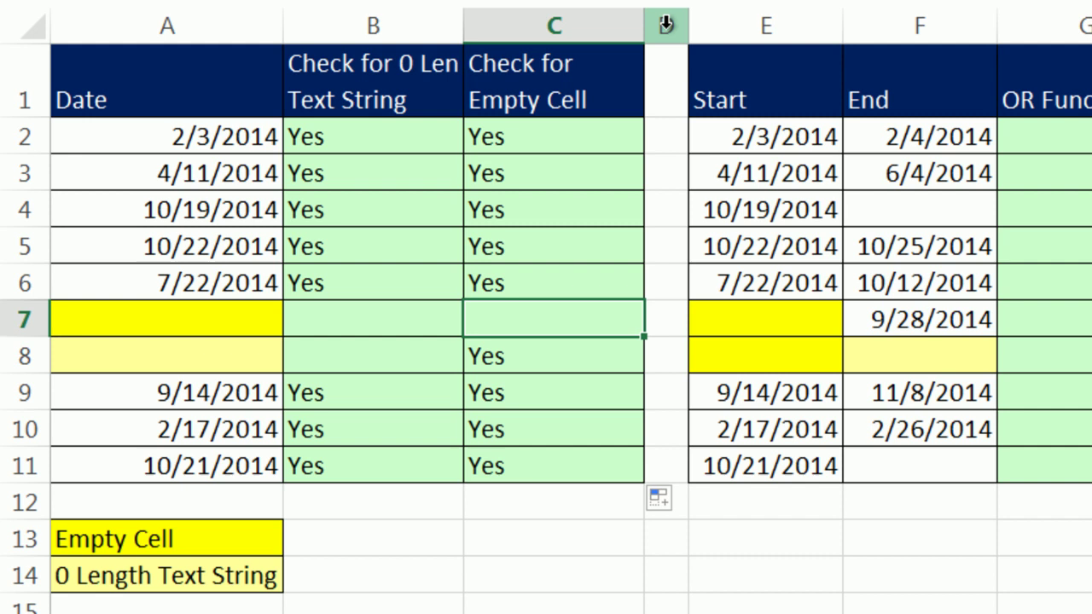
Insert a new column D and enter =IF(ISNUMBER(A2),"Yes","") in D2
left_click(666, 25)
right_click(665, 26)
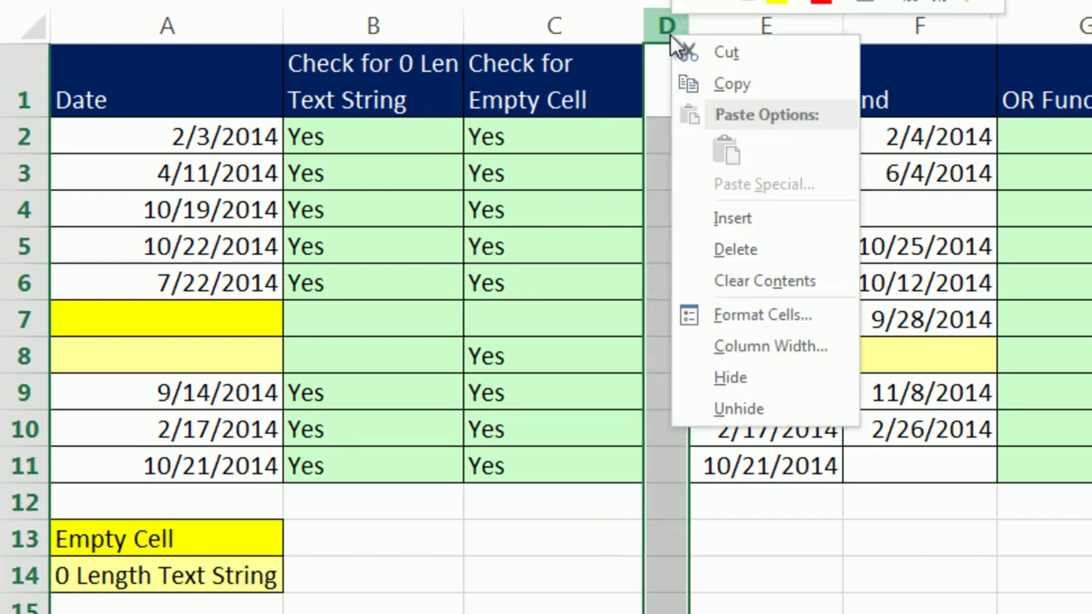
left_click(735, 218)
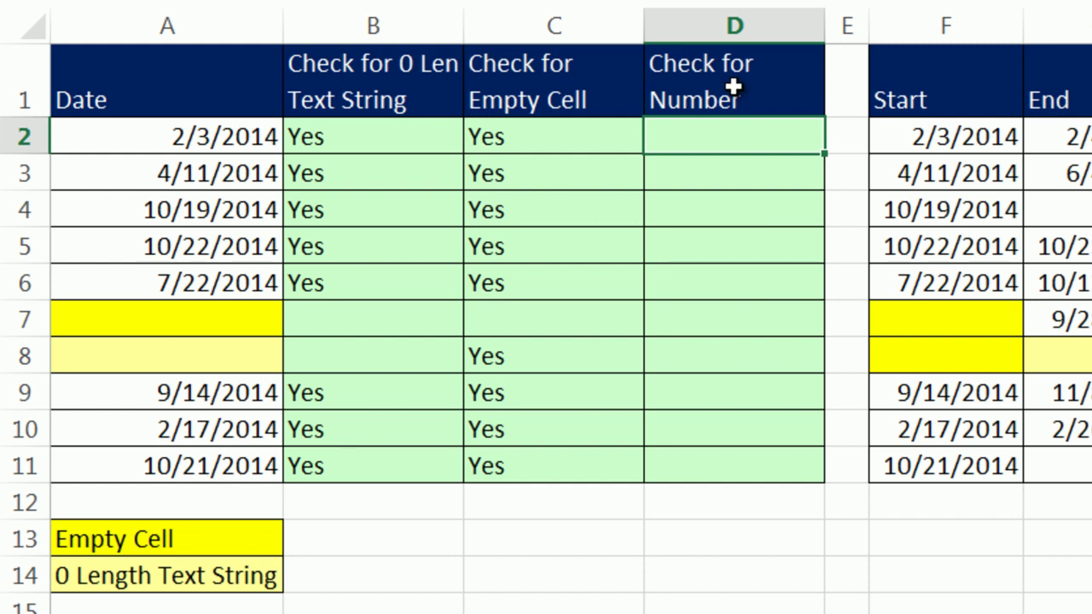
type("=if")
key("Tab")
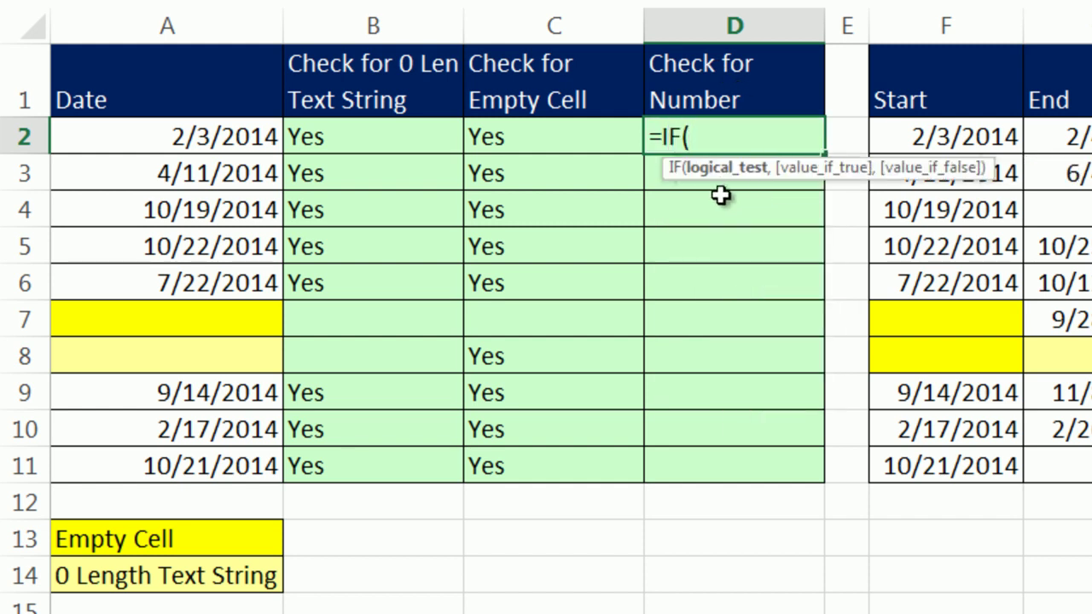
type("isnu")
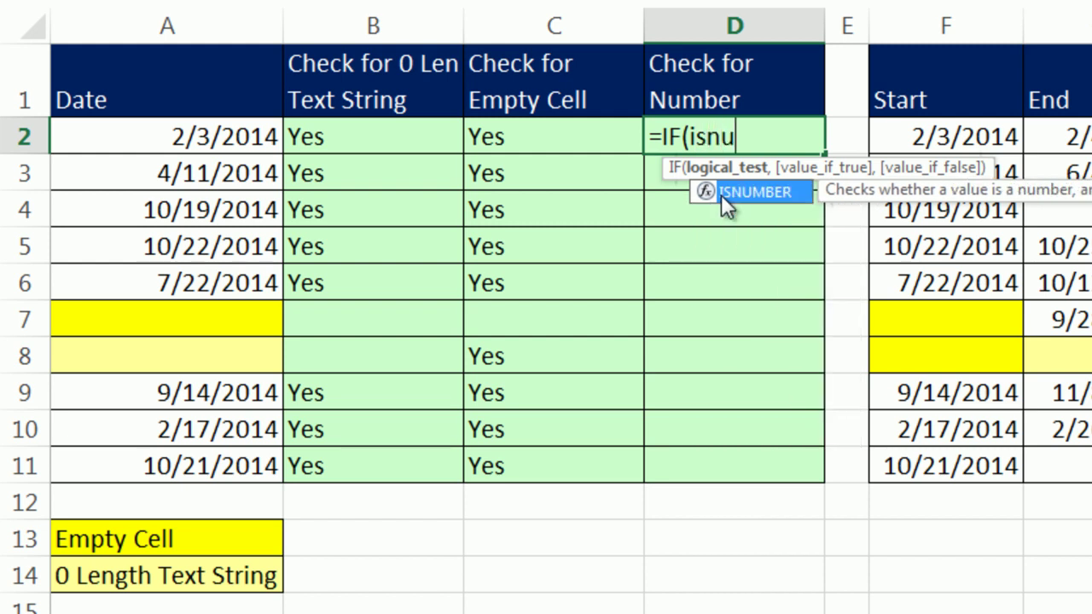
double_click(721, 194)
left_click(189, 145)
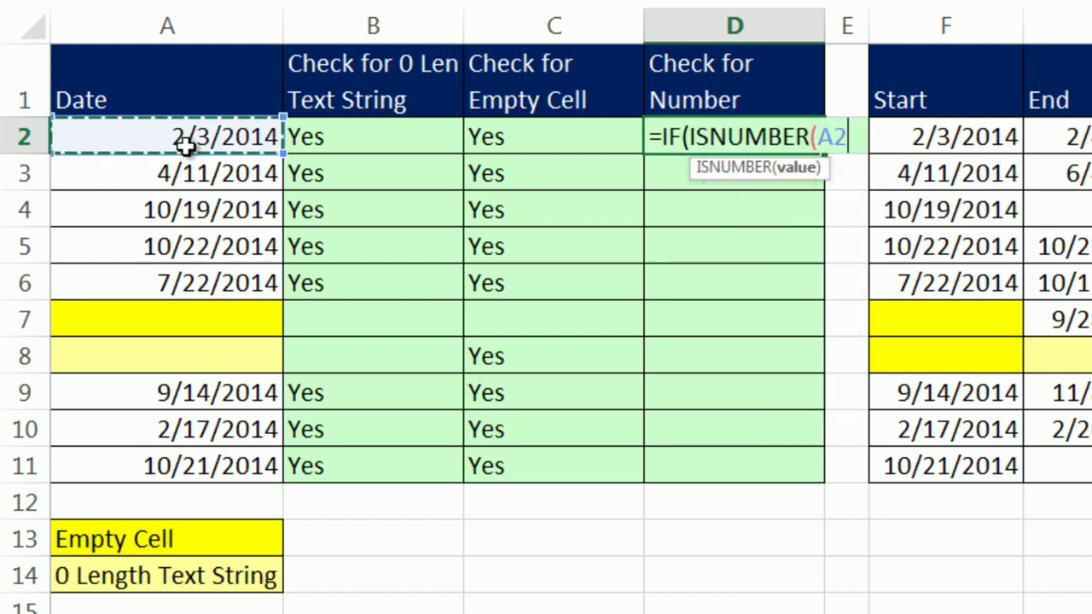
type(")")
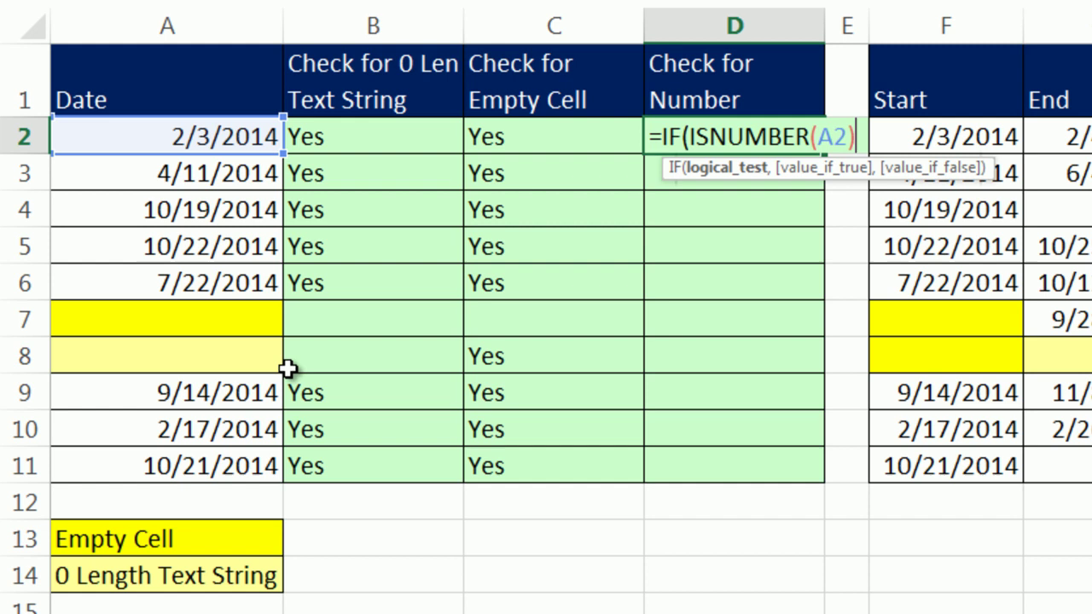
type(",")
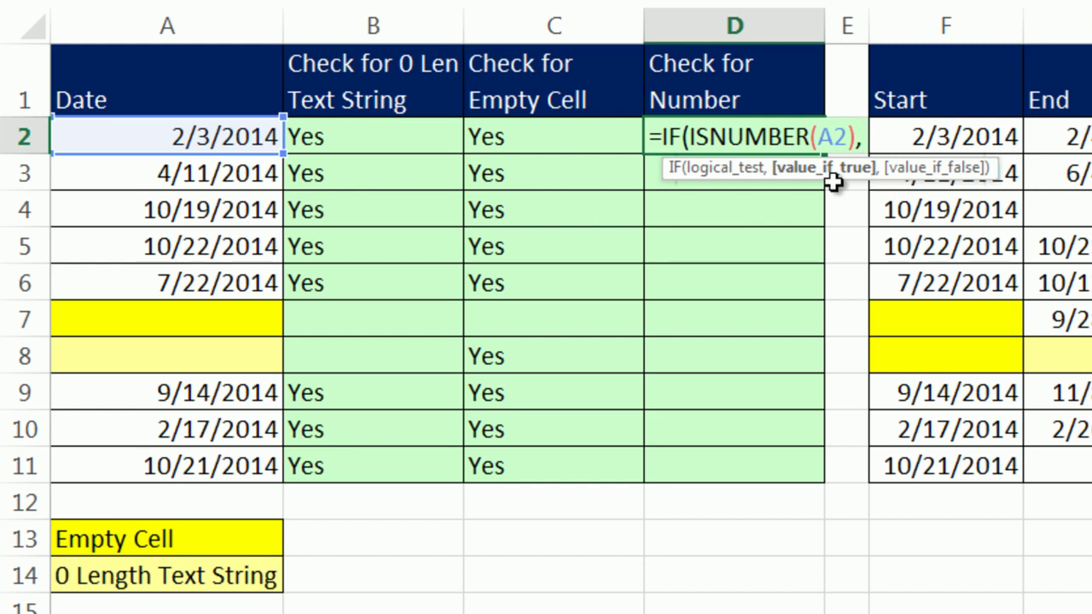
type("\"Yes")
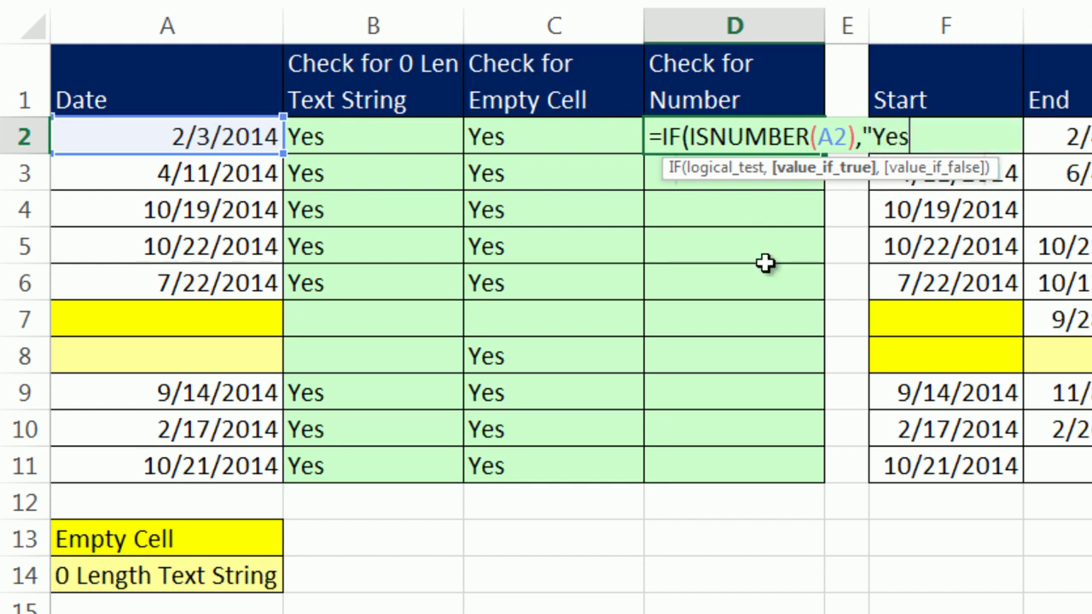
type("\",")
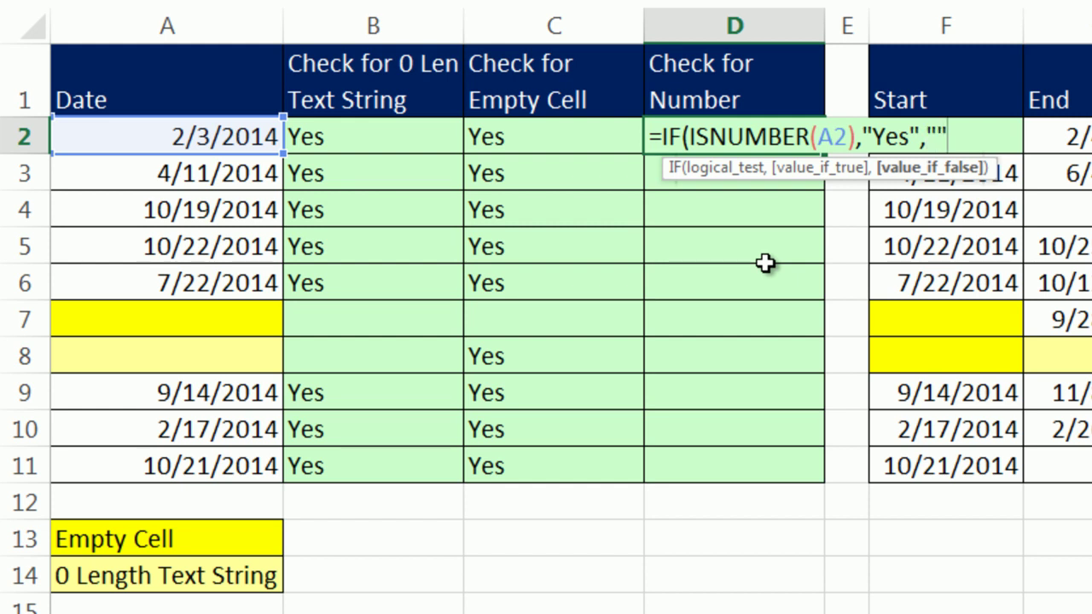
type(")")
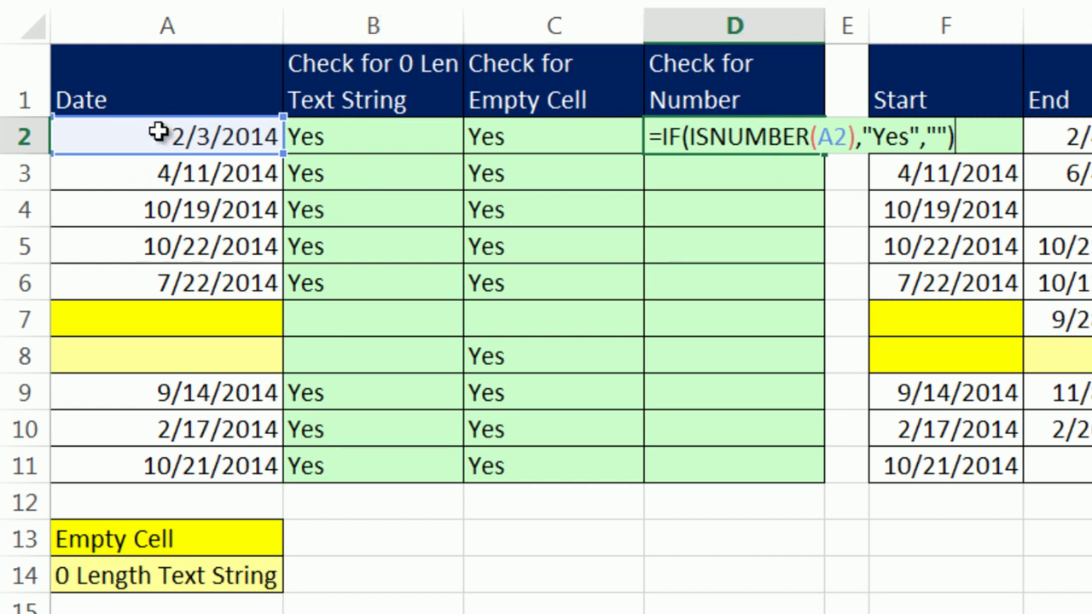
key("ctrl+Return")
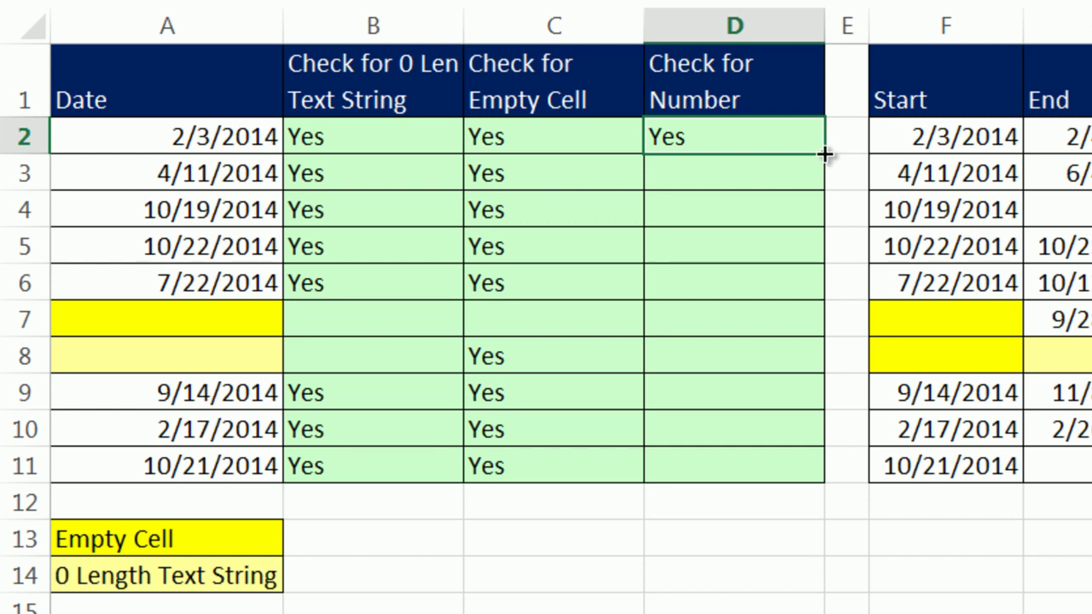
Copy the number check down to D11 and highlight the Empty Cell and 0 Length Text String legend cells
left_click_drag(824, 153, 809, 486)
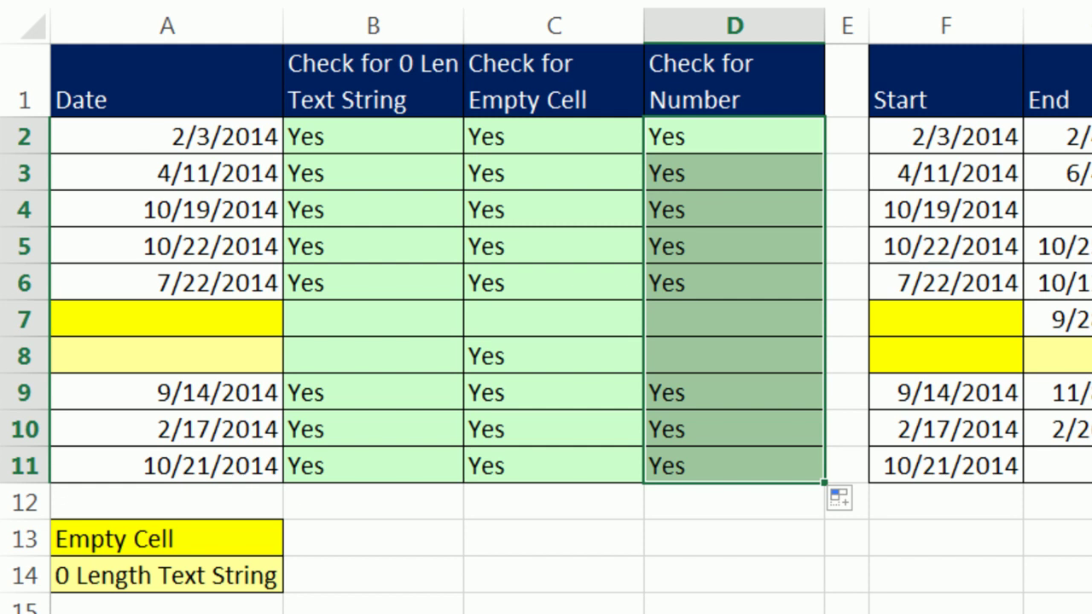
left_click_drag(61, 550, 199, 568)
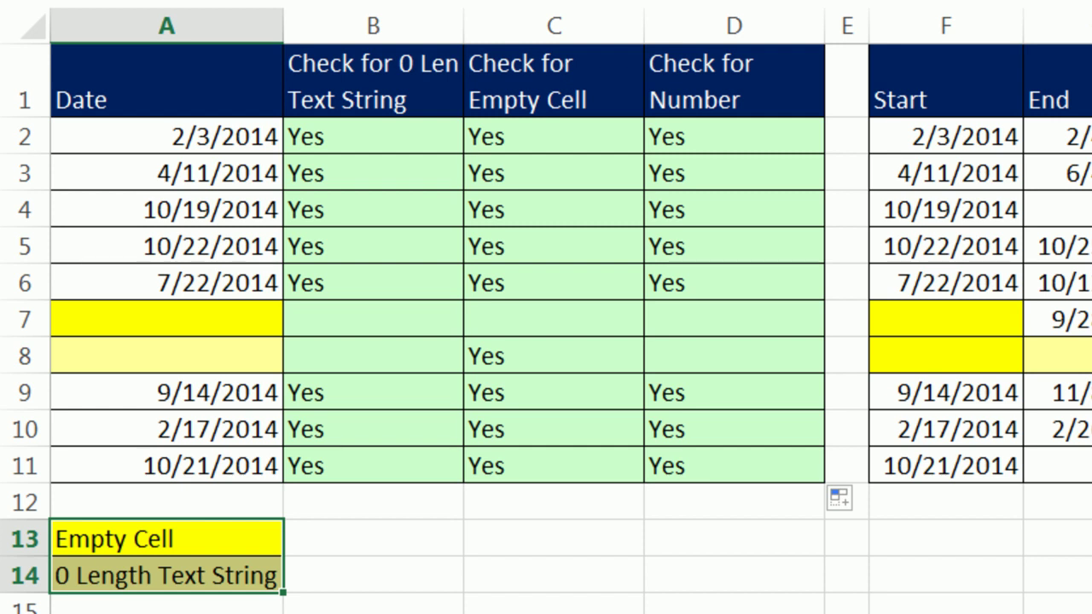
scroll(546, 307, "right", 3)
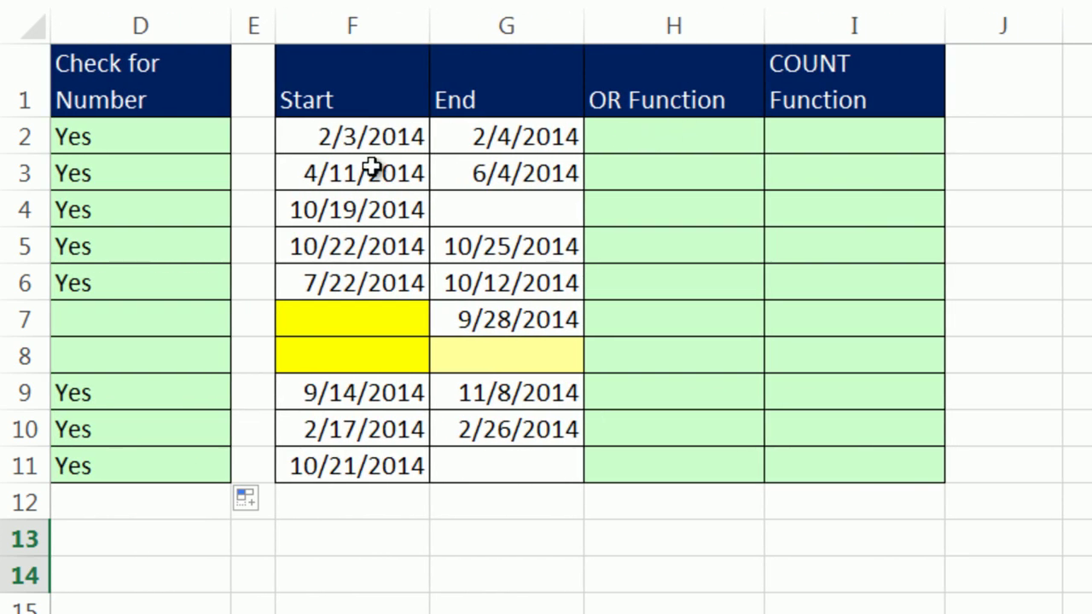
Start the H2 formula with IF(OR(F2="",G2="") to test for a missing date
left_click(645, 137)
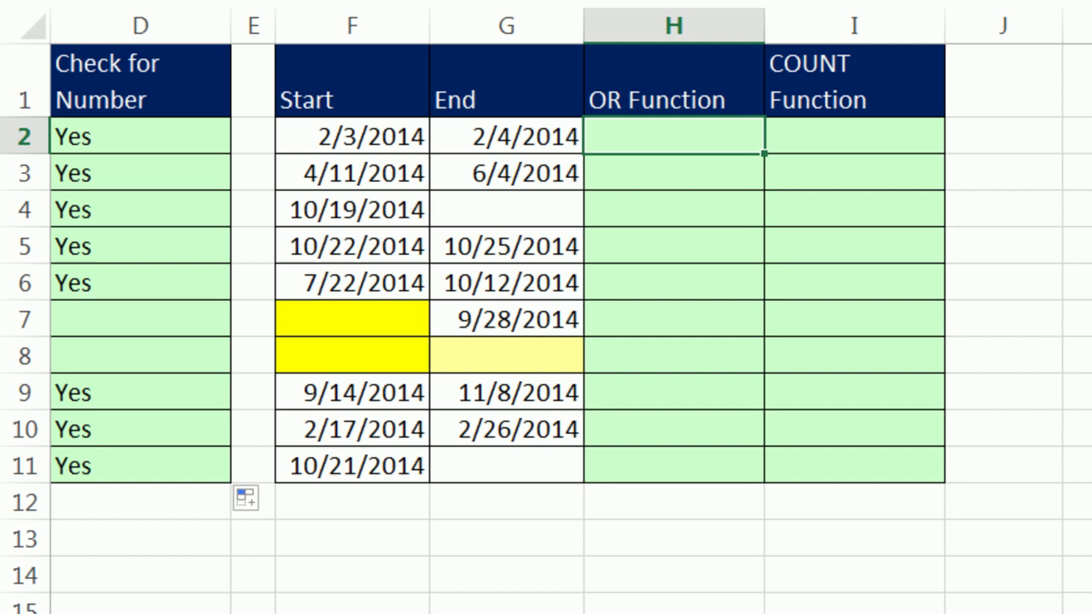
type("=")
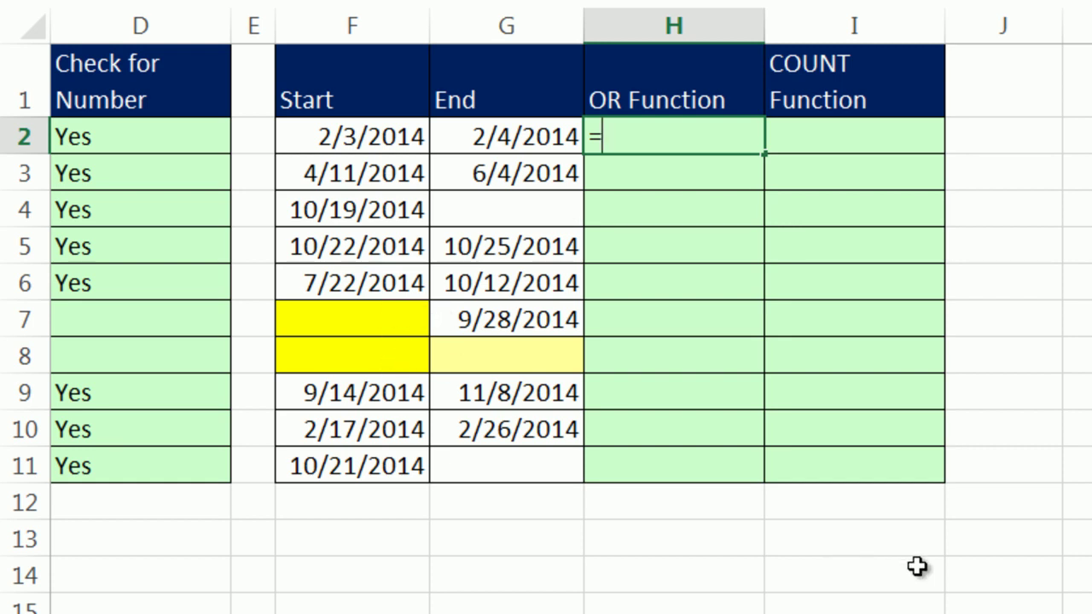
type("i")
key("Tab")
type("or")
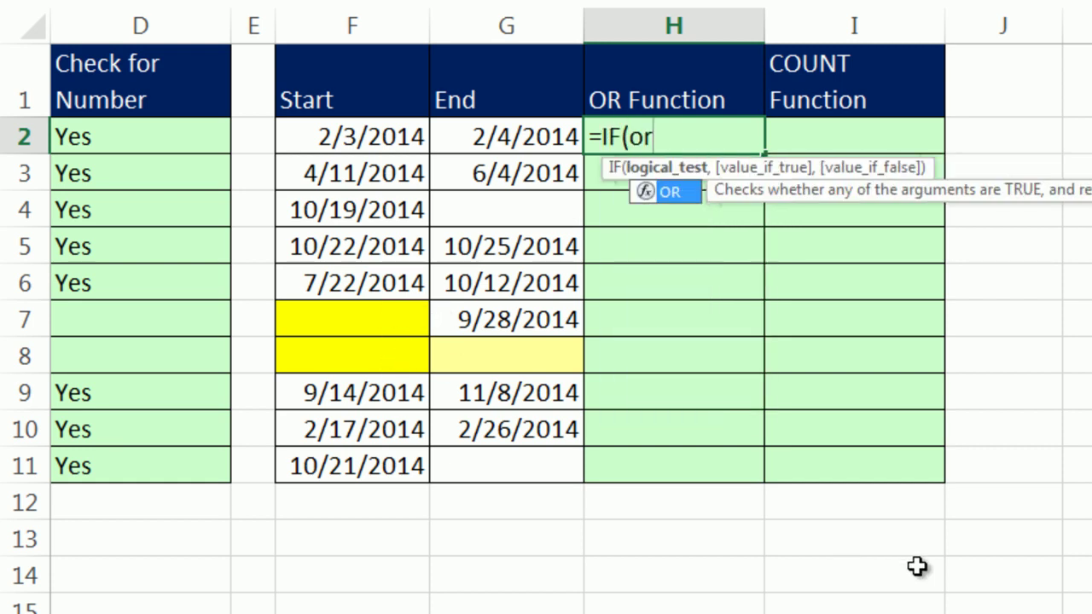
key("Tab")
left_click(341, 143)
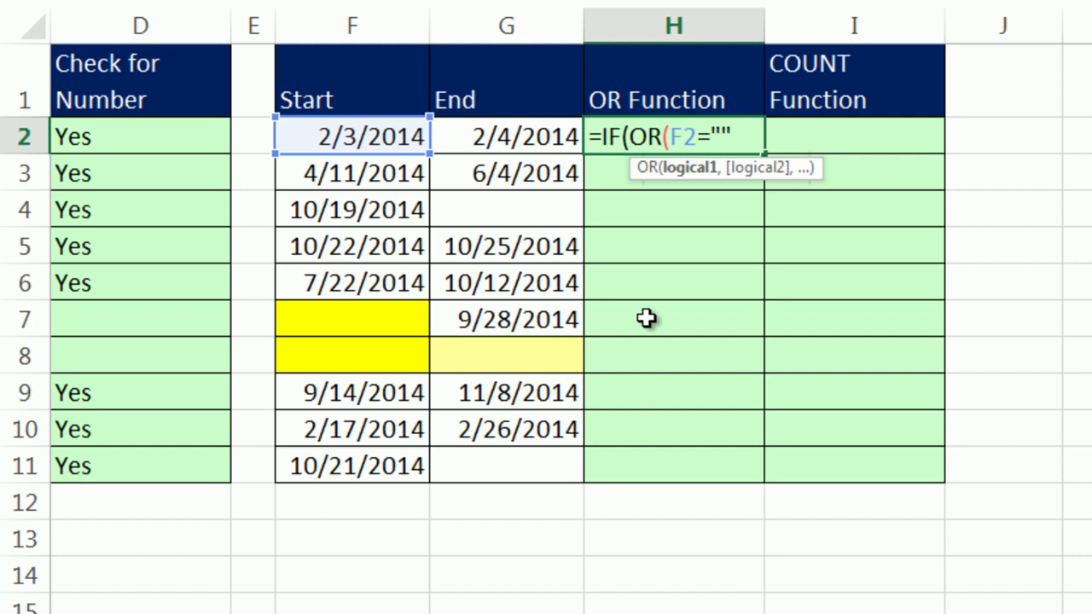
type(",")
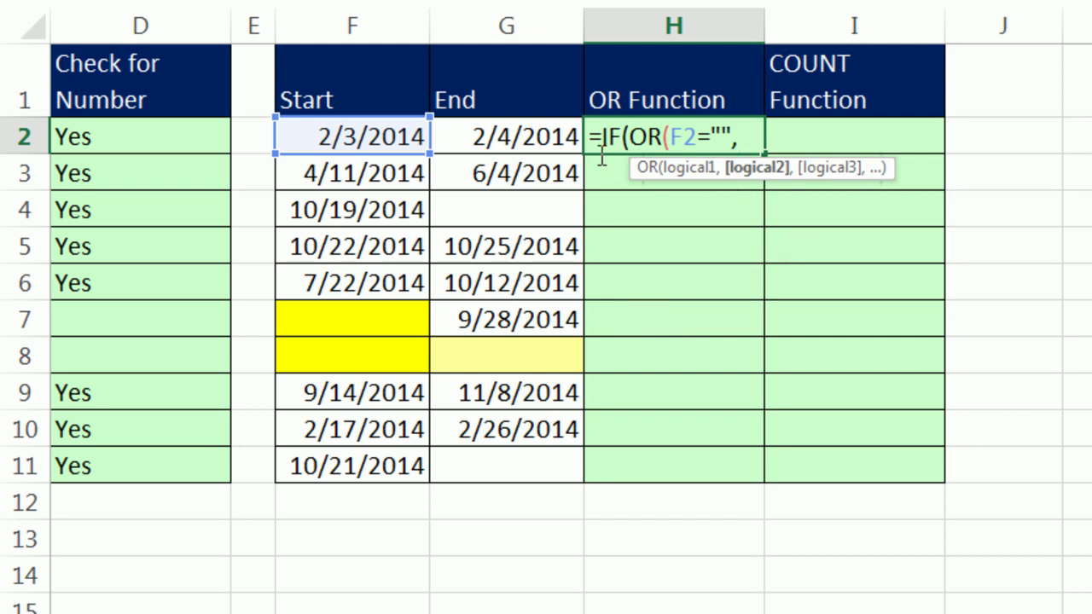
left_click(542, 143)
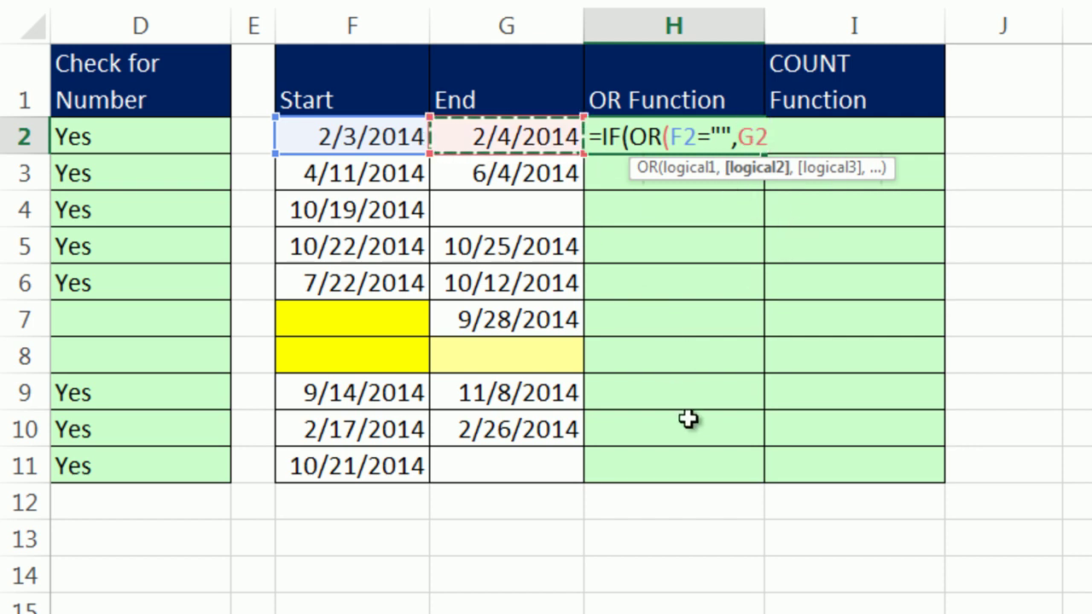
type("=\"\"")
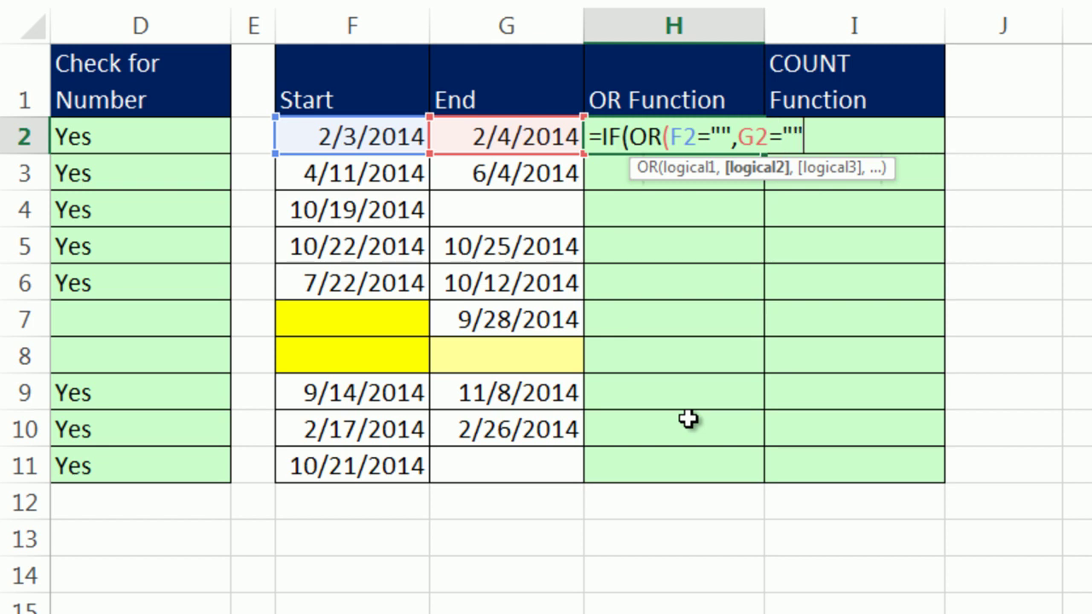
type(")")
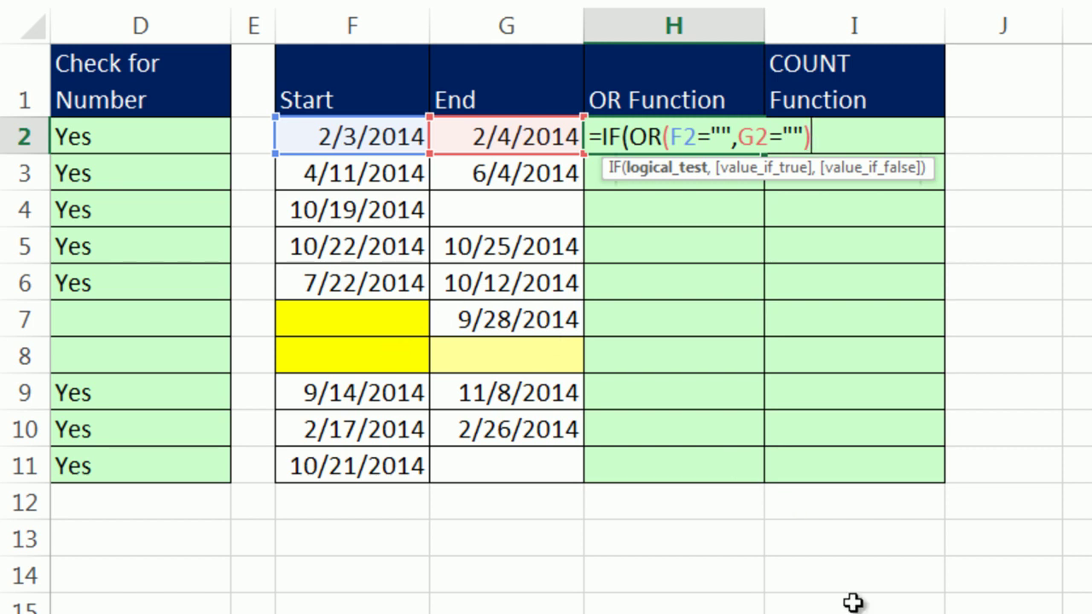
Complete =IF(OR(F2="",G2=""),"",G2-F2) in H2 and fill it down to H11
type(",\"\"")
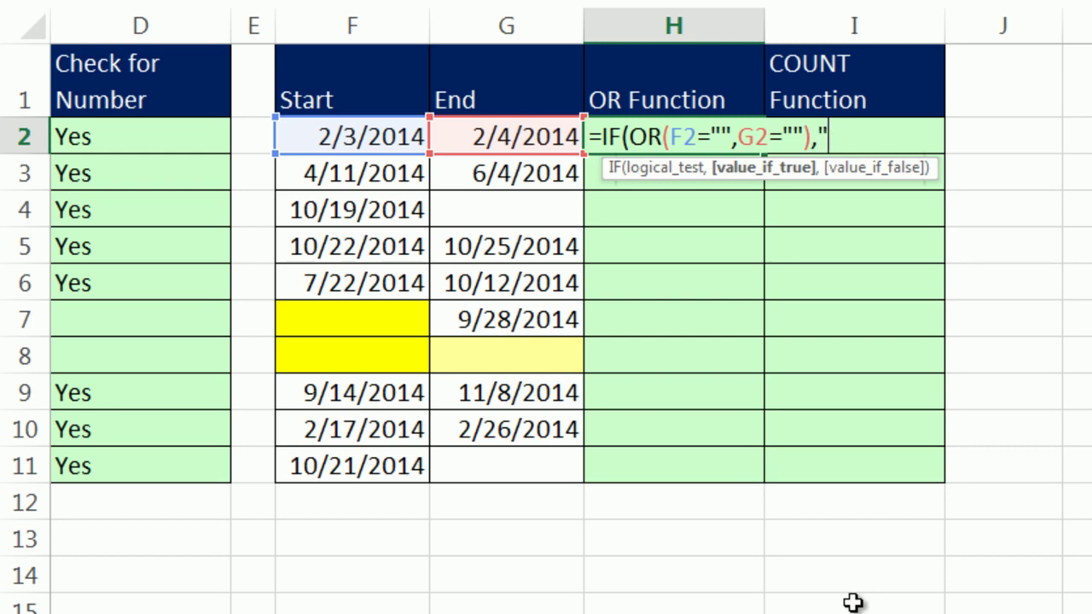
type(",")
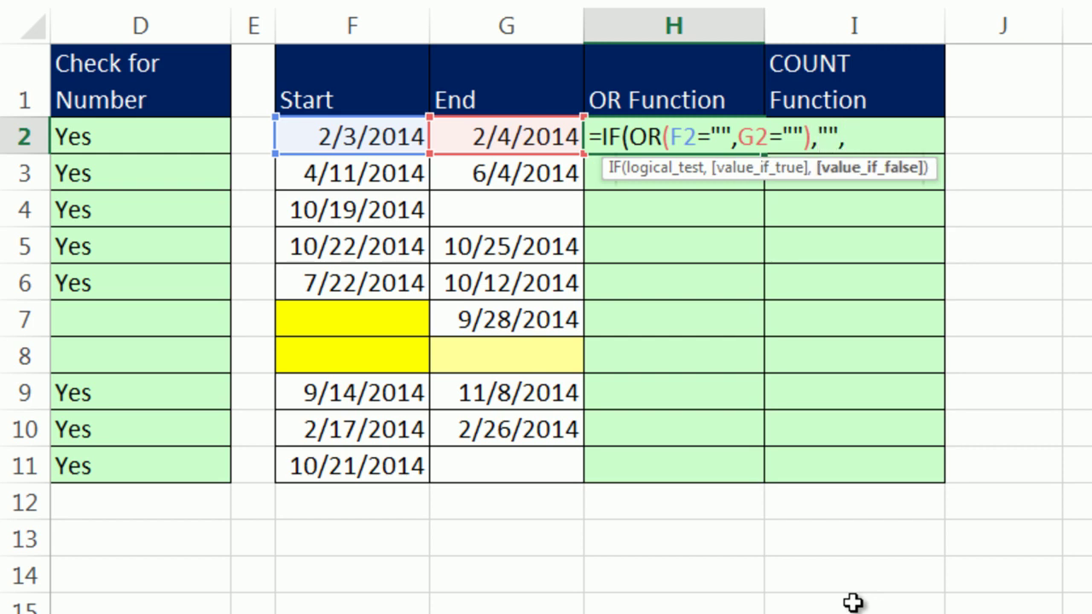
left_click(540, 135)
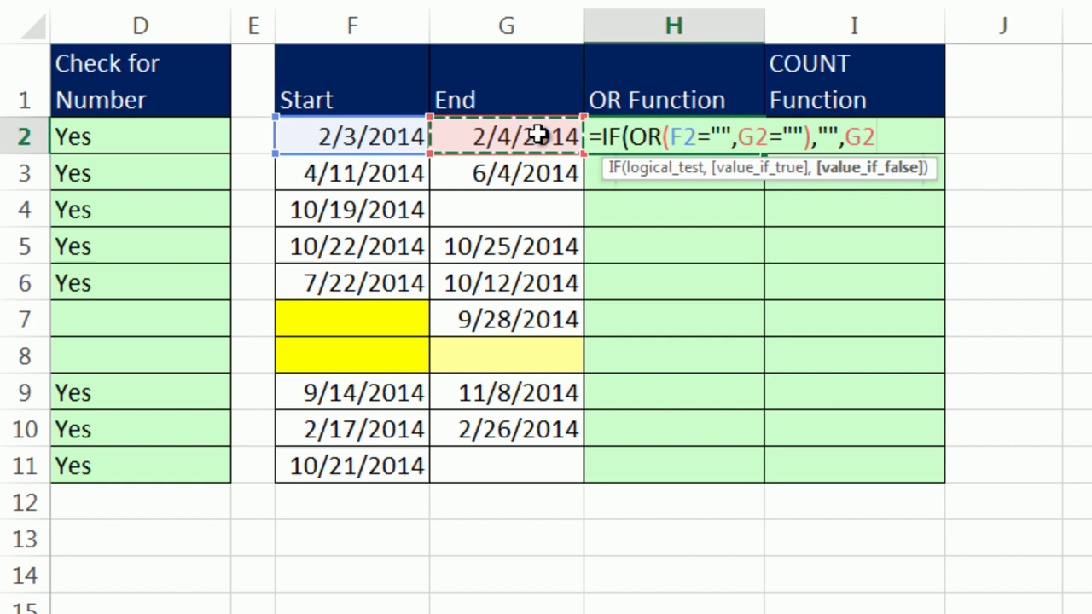
type("-")
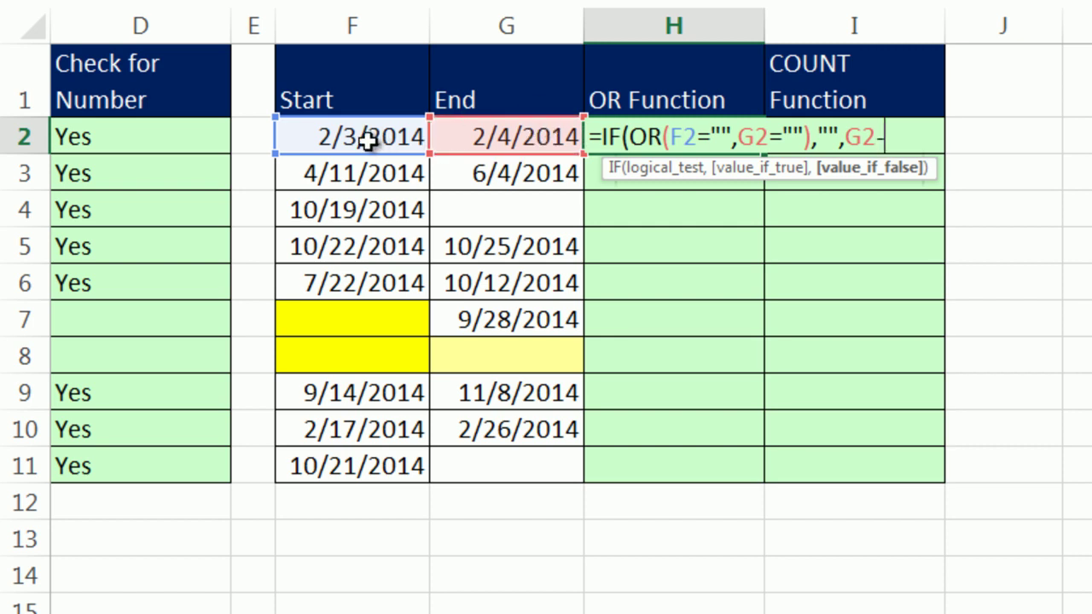
left_click(367, 140)
type(")")
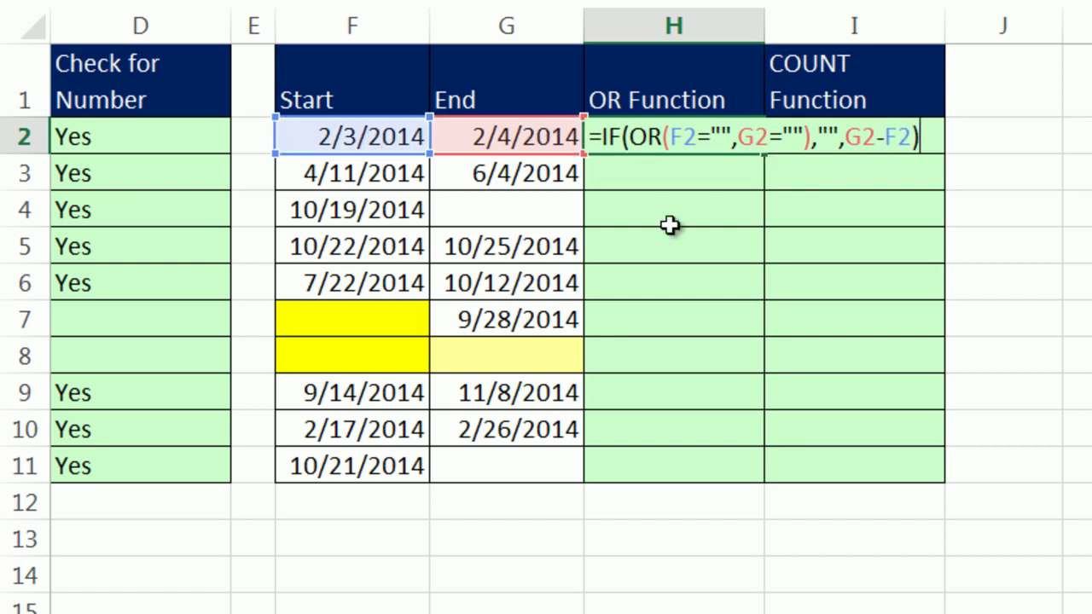
key("ctrl+Return")
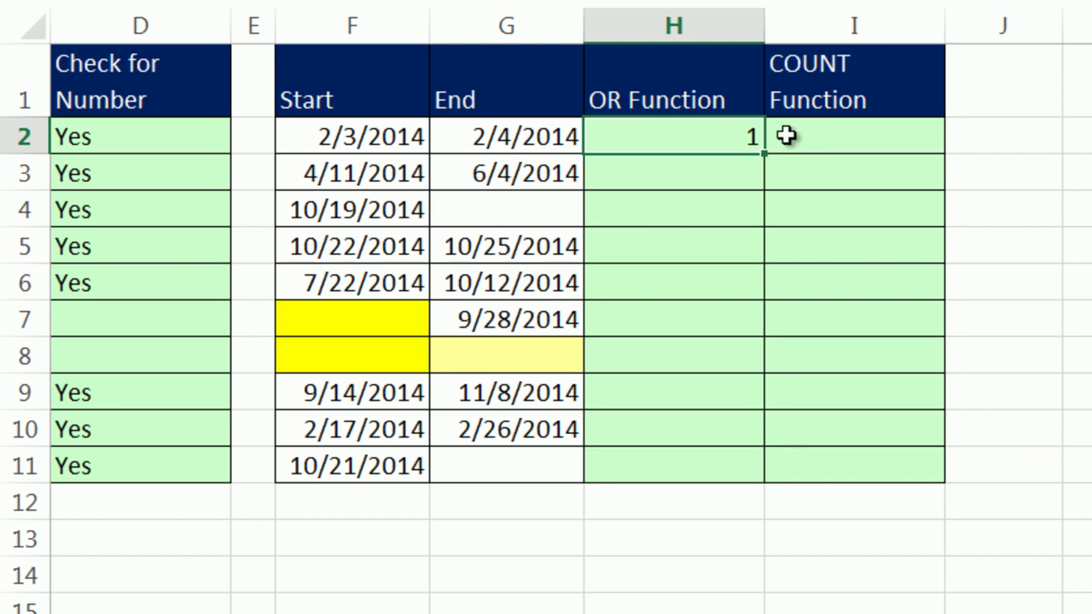
double_click(759, 146)
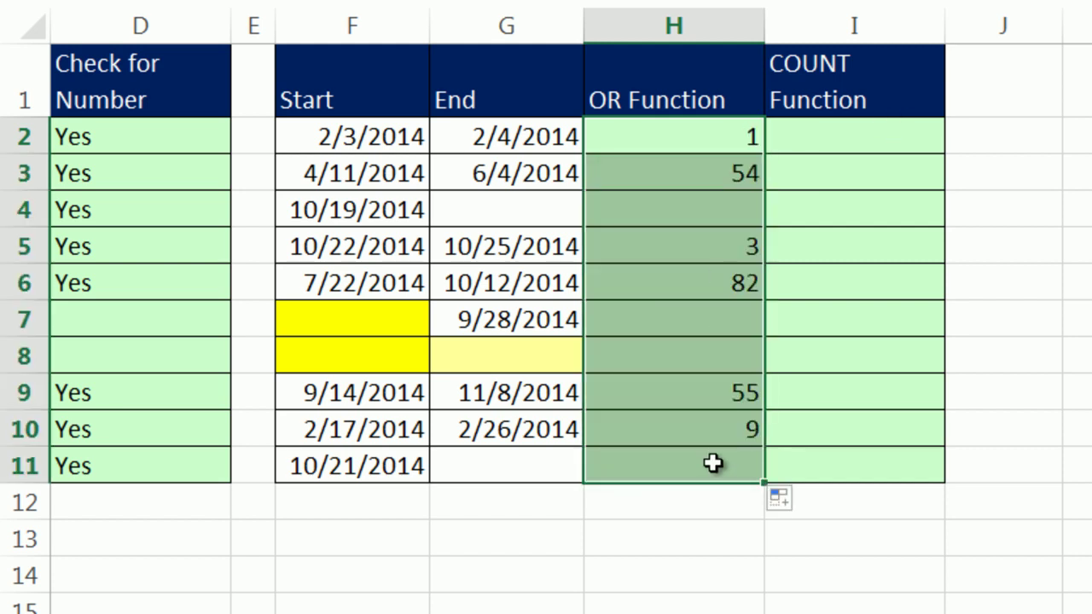
left_click(539, 210)
left_click(381, 316)
left_click(485, 352)
left_click(378, 359)
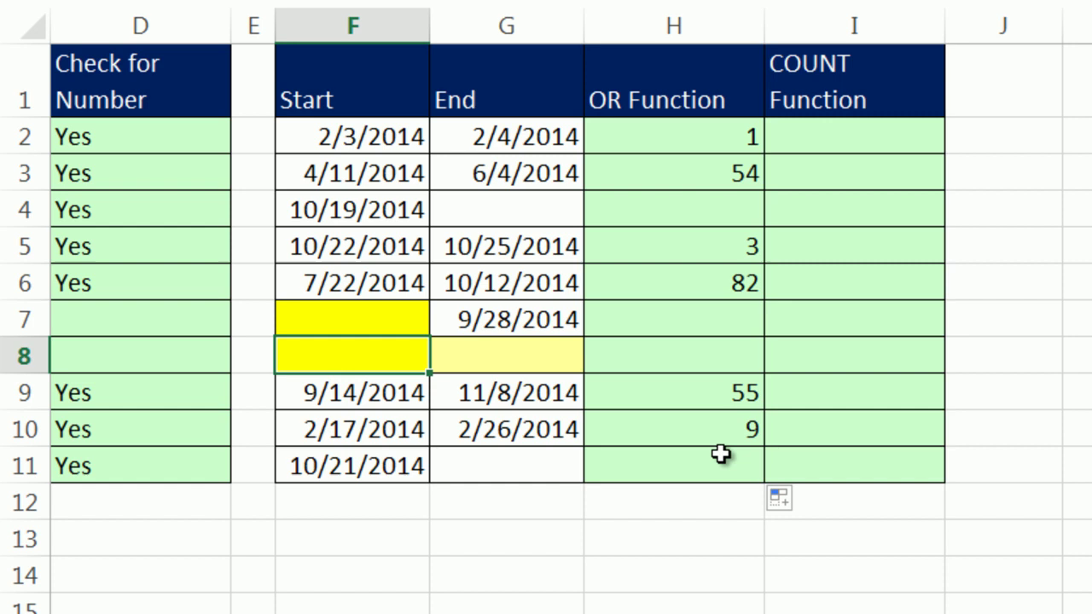
double_click(734, 137)
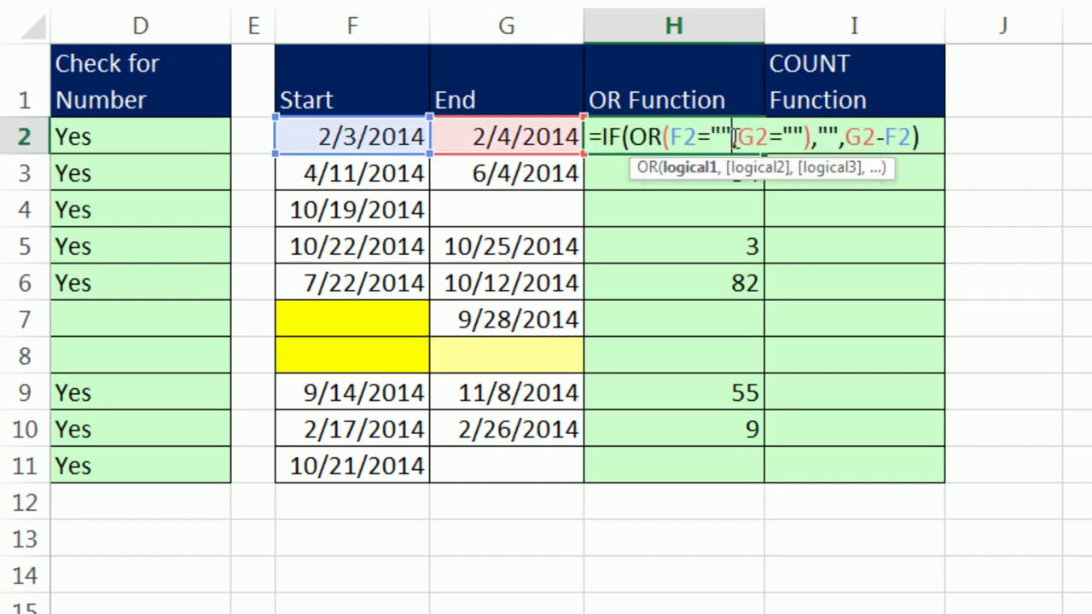
key("ctrl+Return")
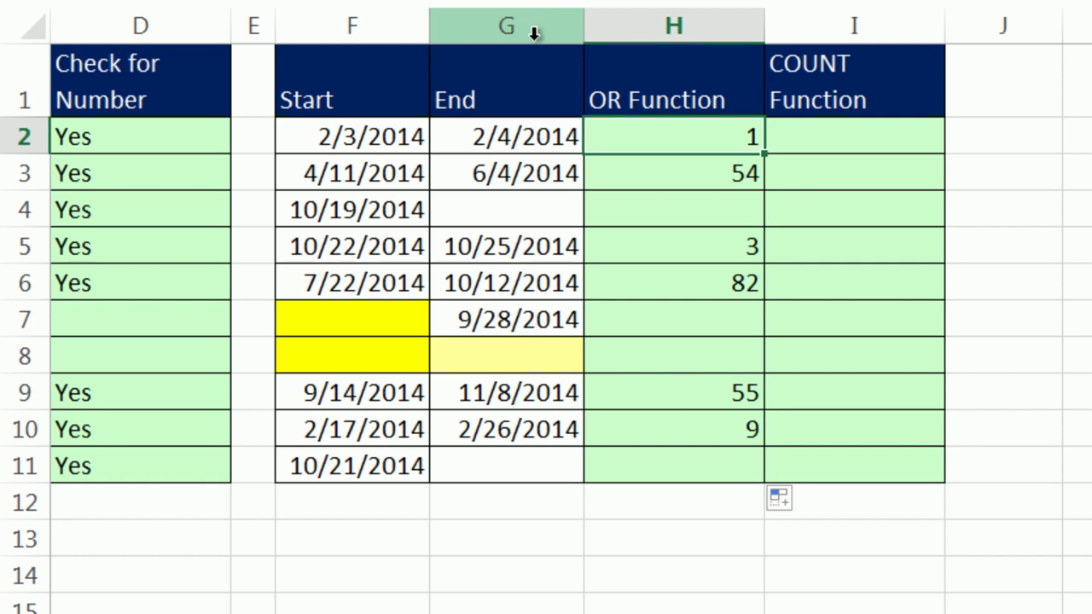
Begin the I2 formula with IF(COUNT(F2:G2) to count the date pair
left_click(878, 143)
scroll(878, 143, "right", 2)
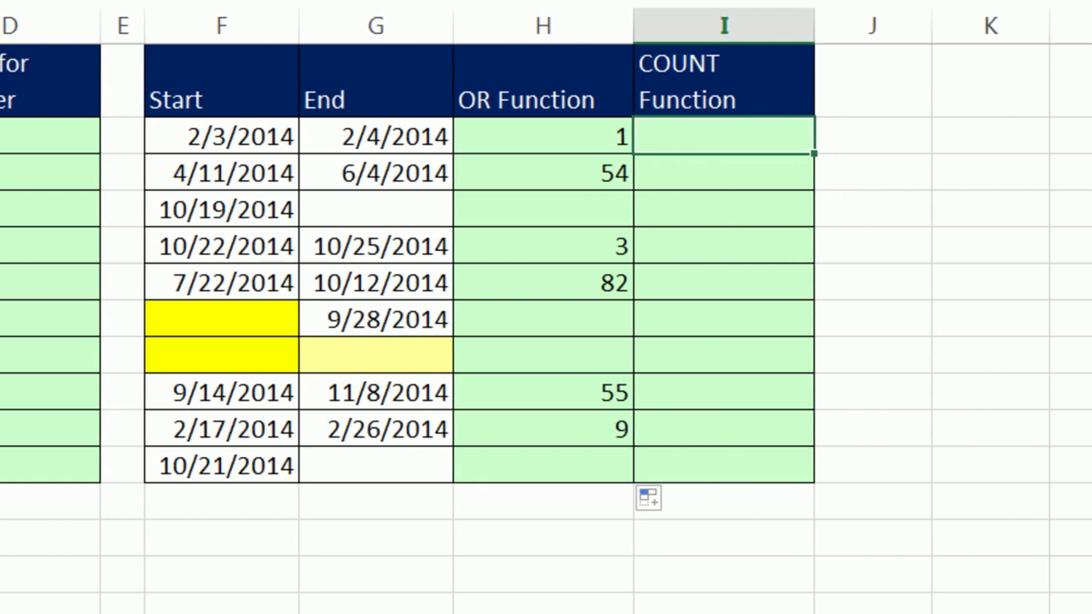
type("=")
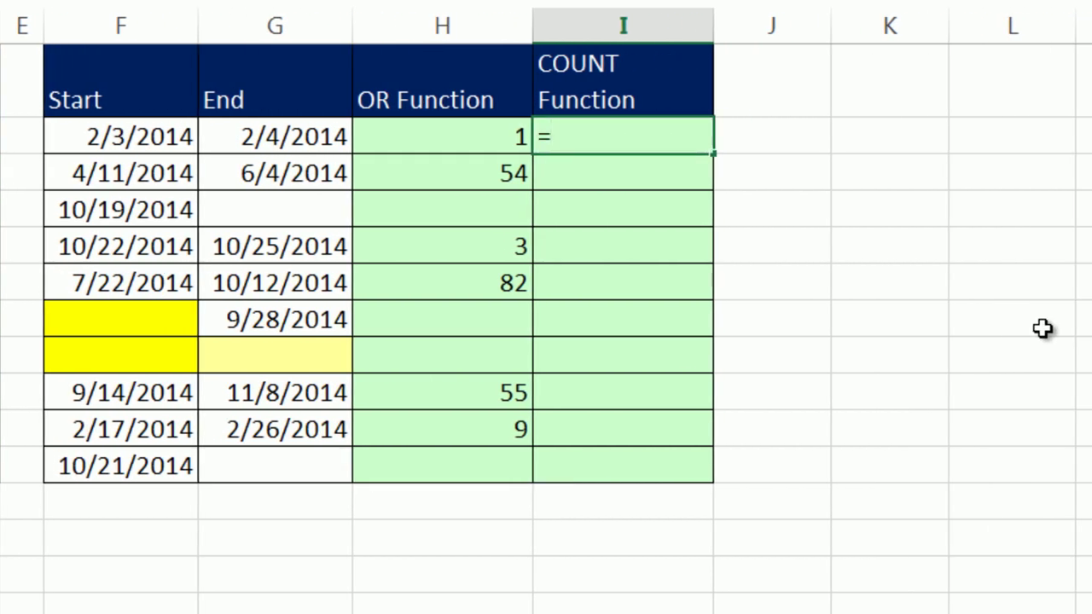
type("if")
key("Tab")
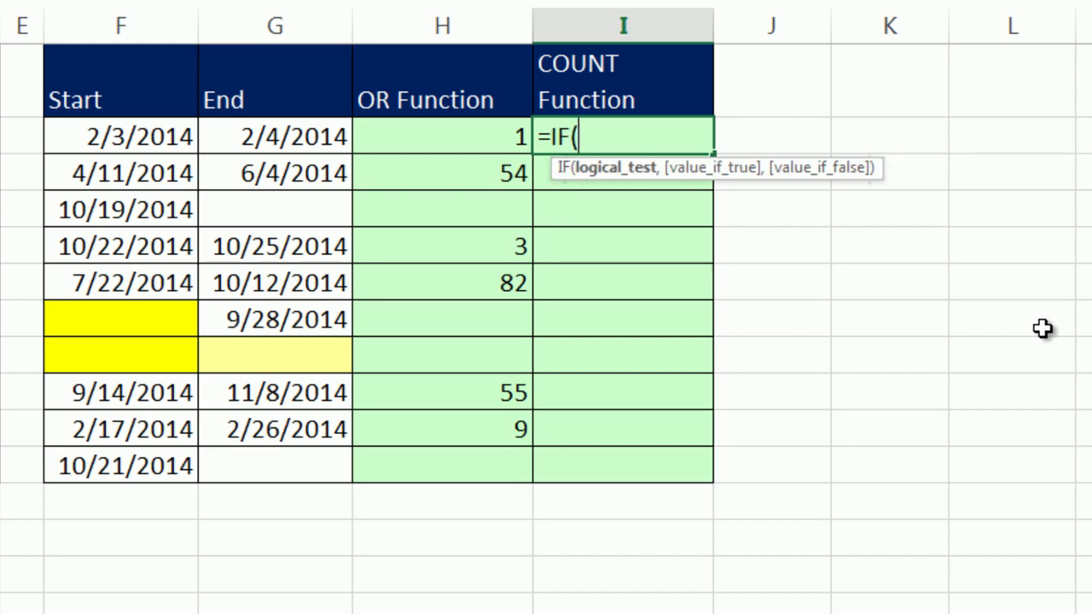
type("count")
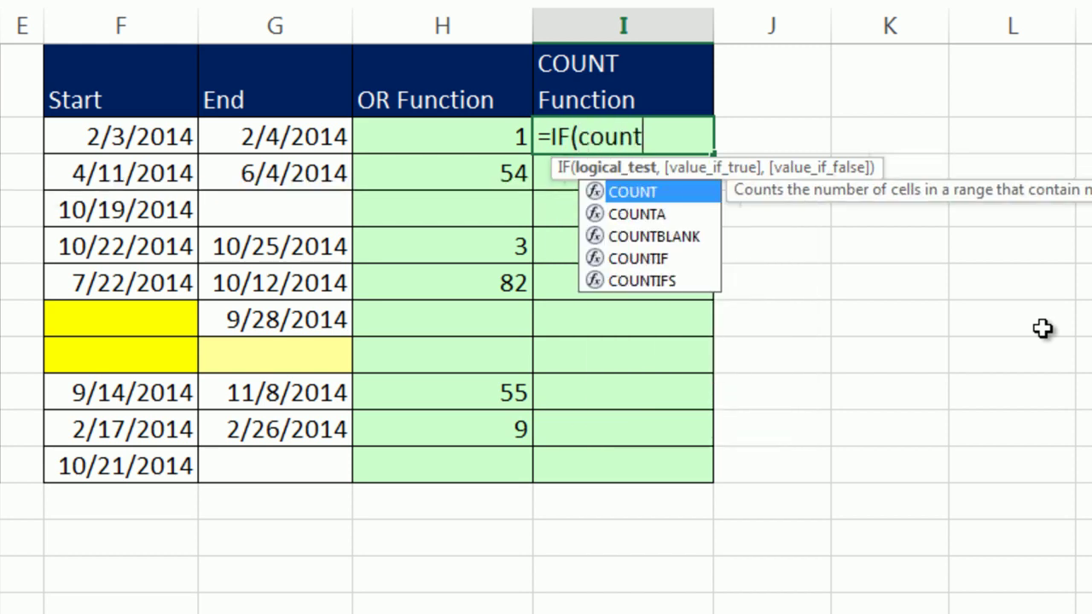
key("Tab")
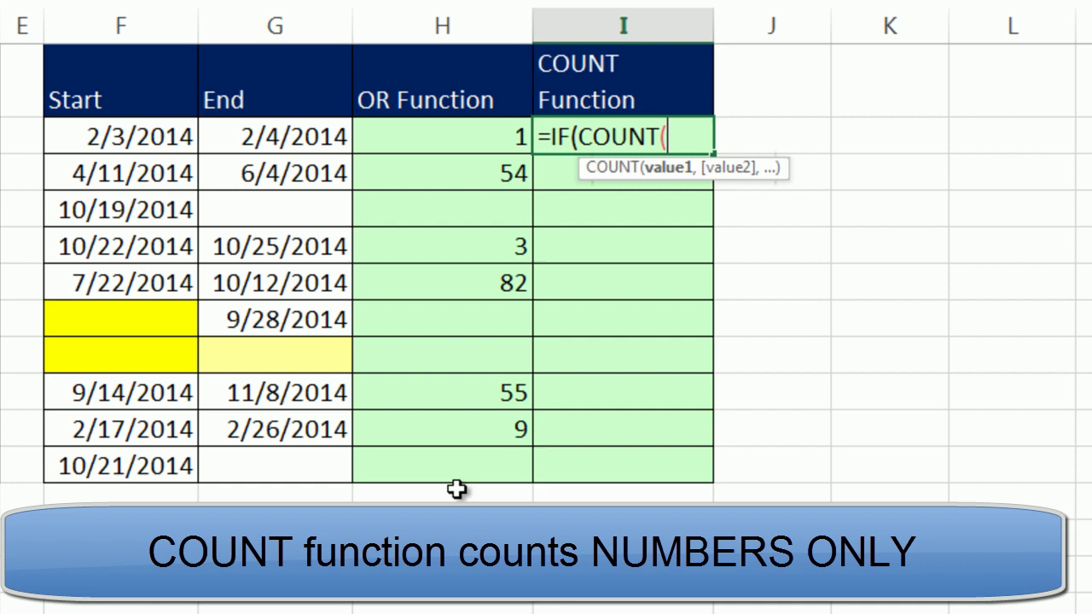
left_click_drag(127, 139, 243, 143)
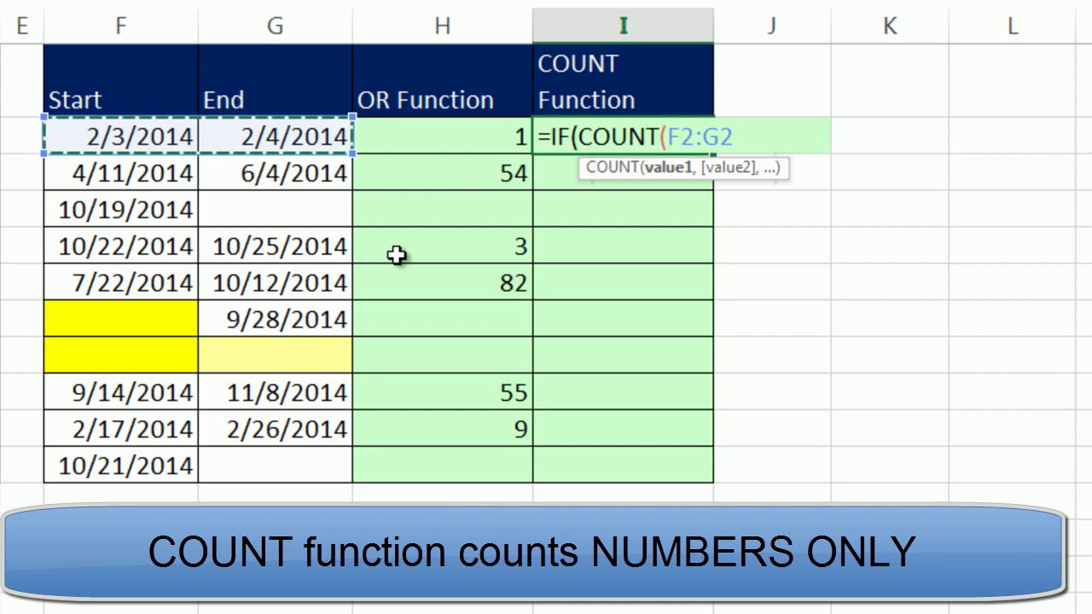
type(")")
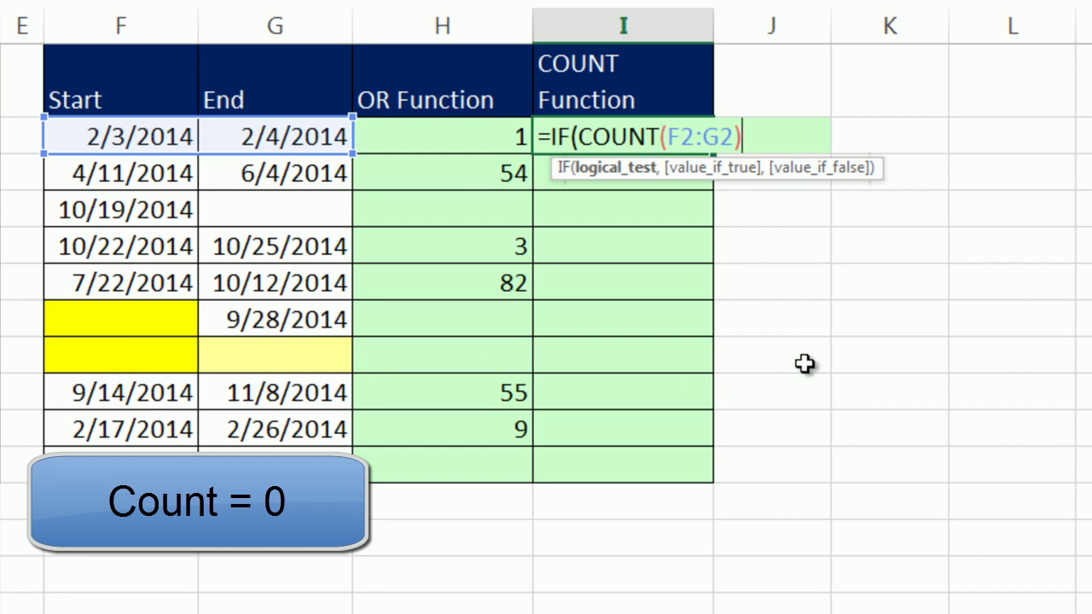
Complete =IF(COUNT(F2:G2)<2,"",G2-F2) in I2 and fill it down to I11
type("<2")
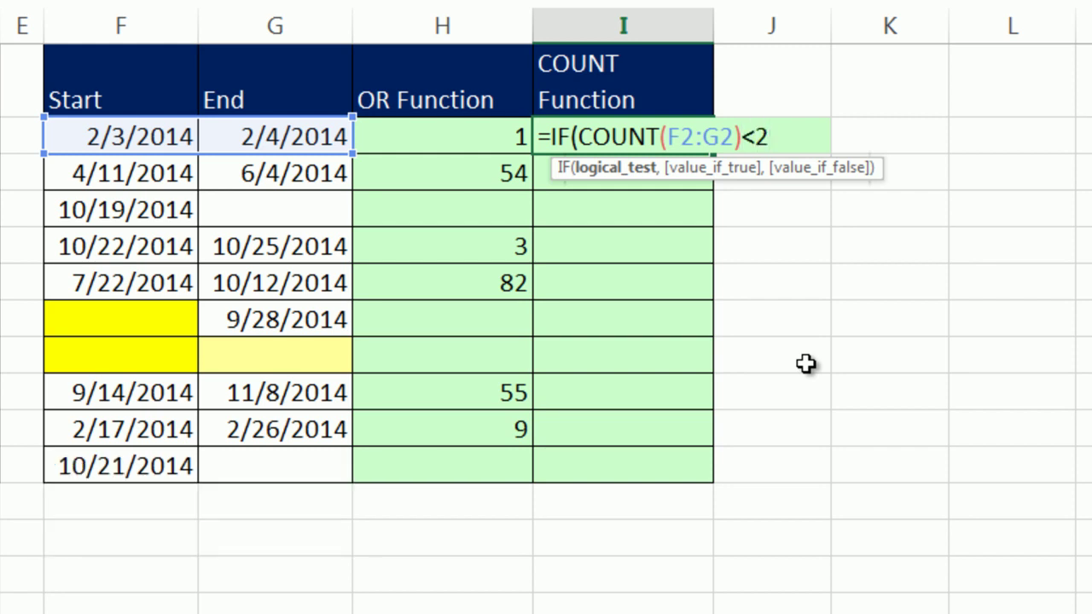
type(",\"\"")
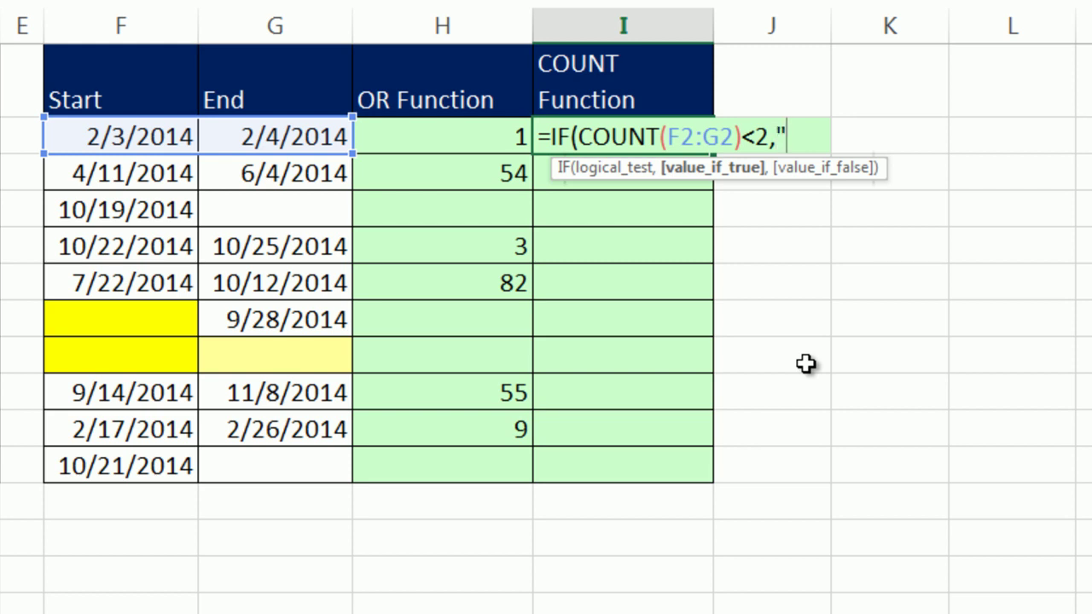
type(",")
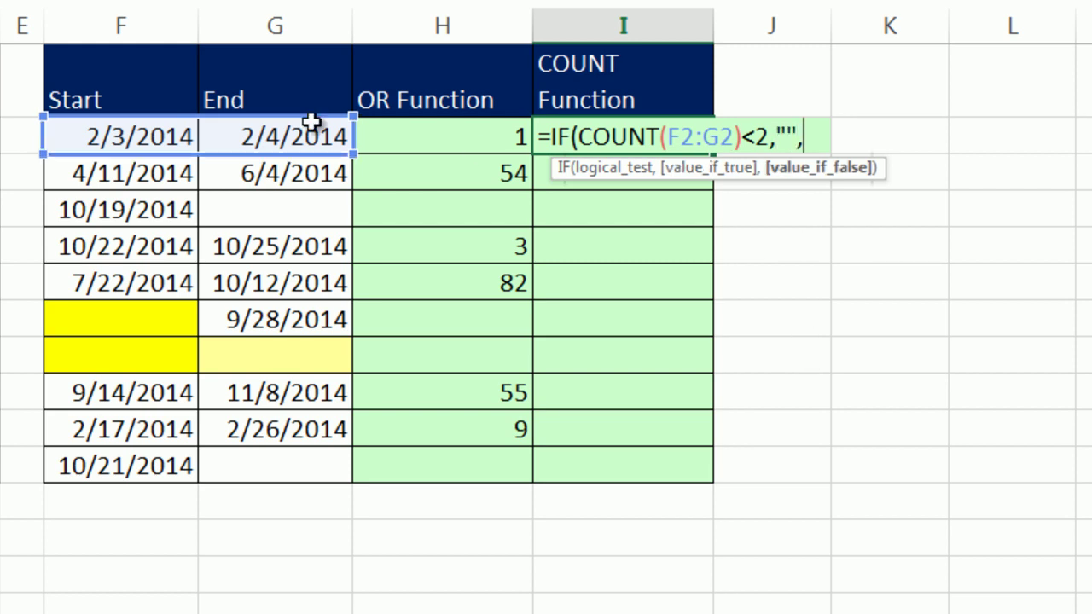
left_click(305, 141)
type("-")
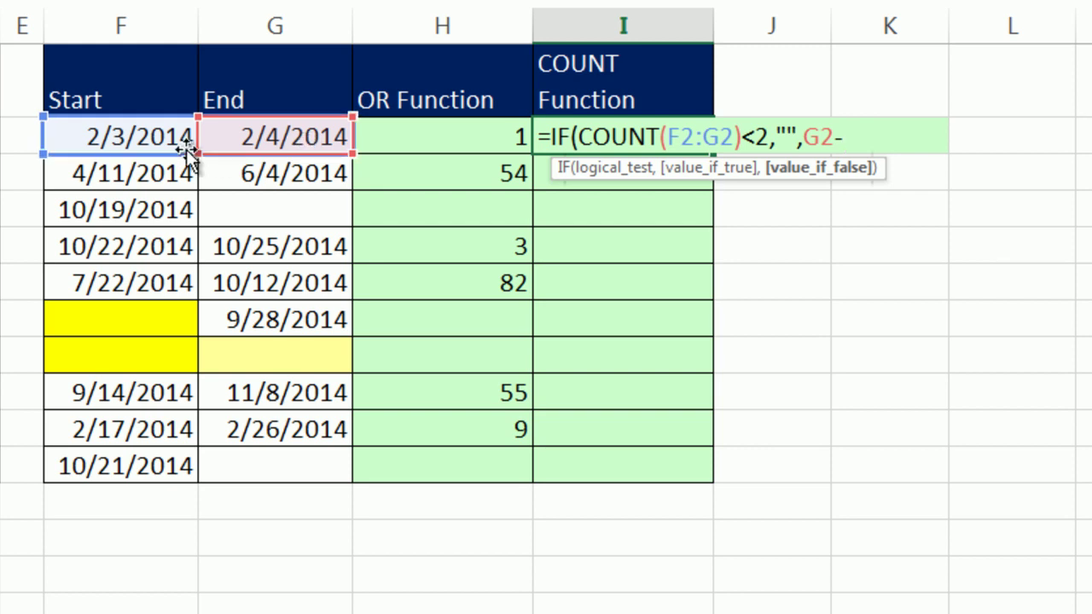
left_click(162, 139)
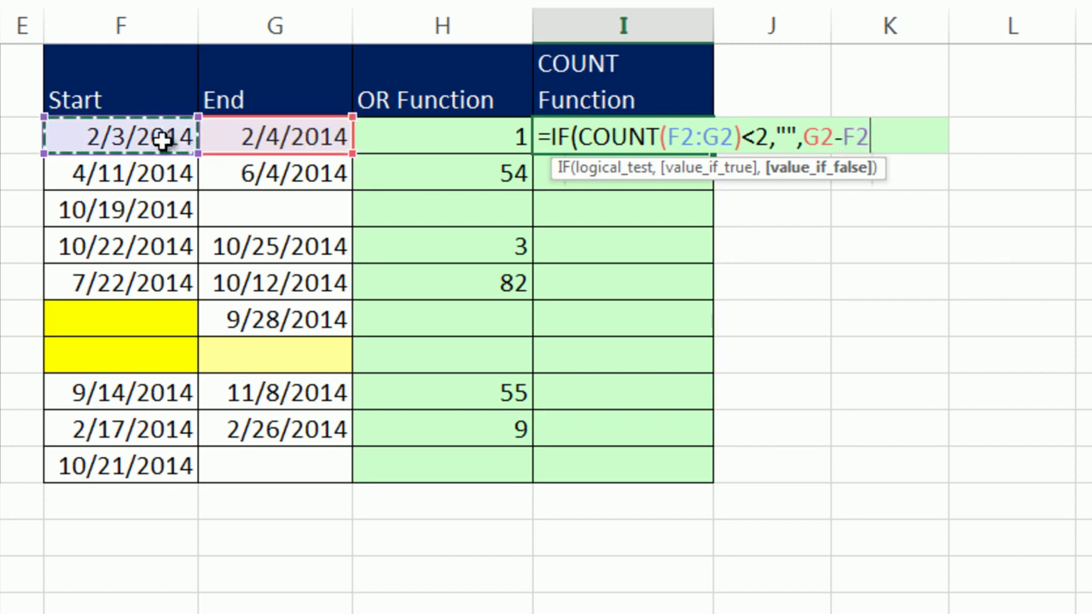
type(")")
key("ctrl+Return")
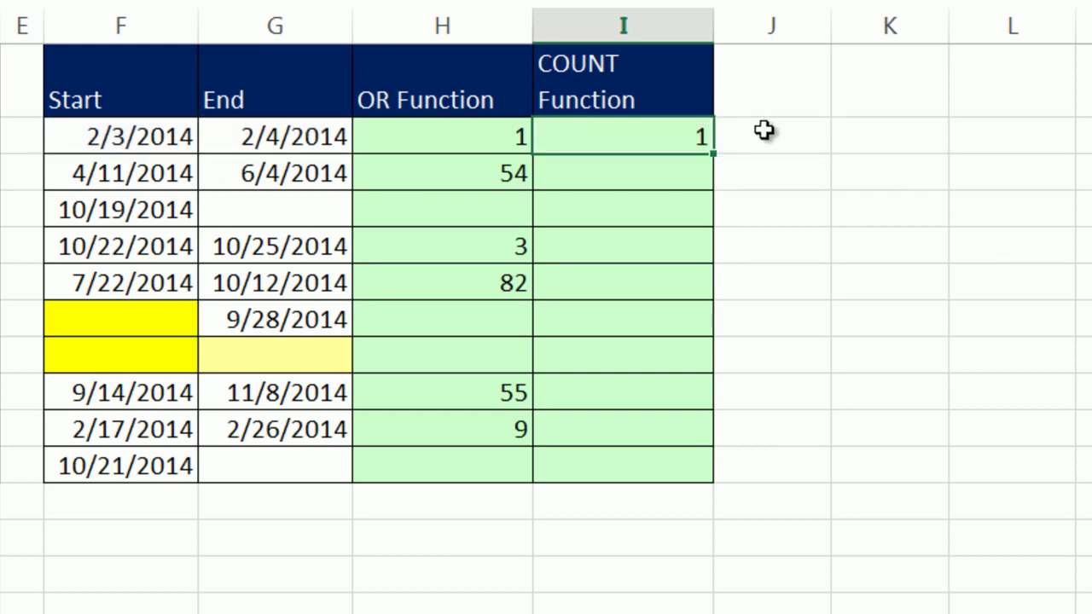
double_click(711, 153)
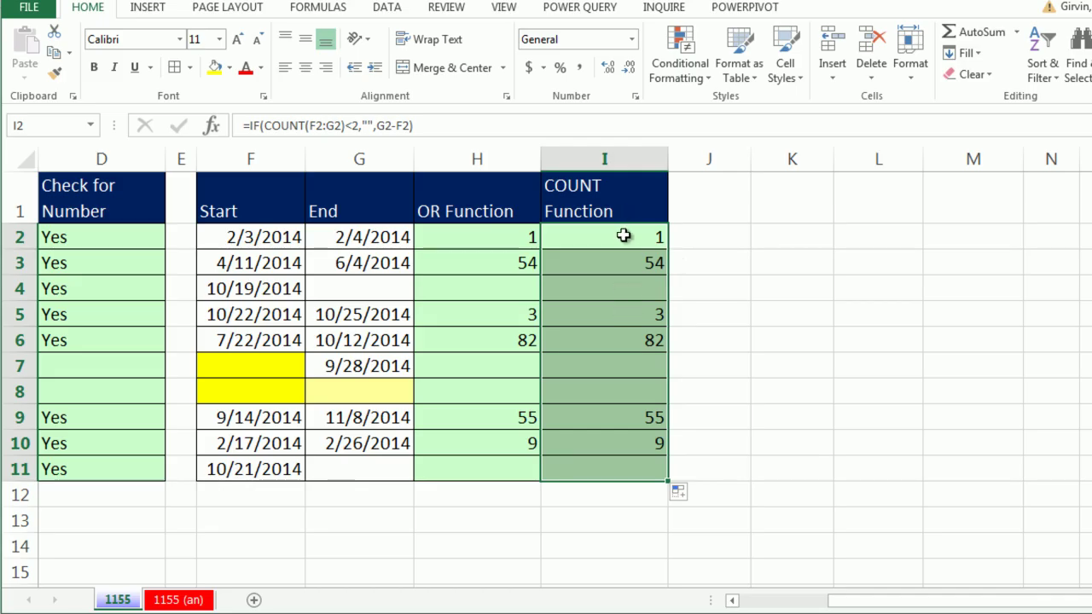
double_click(624, 237)
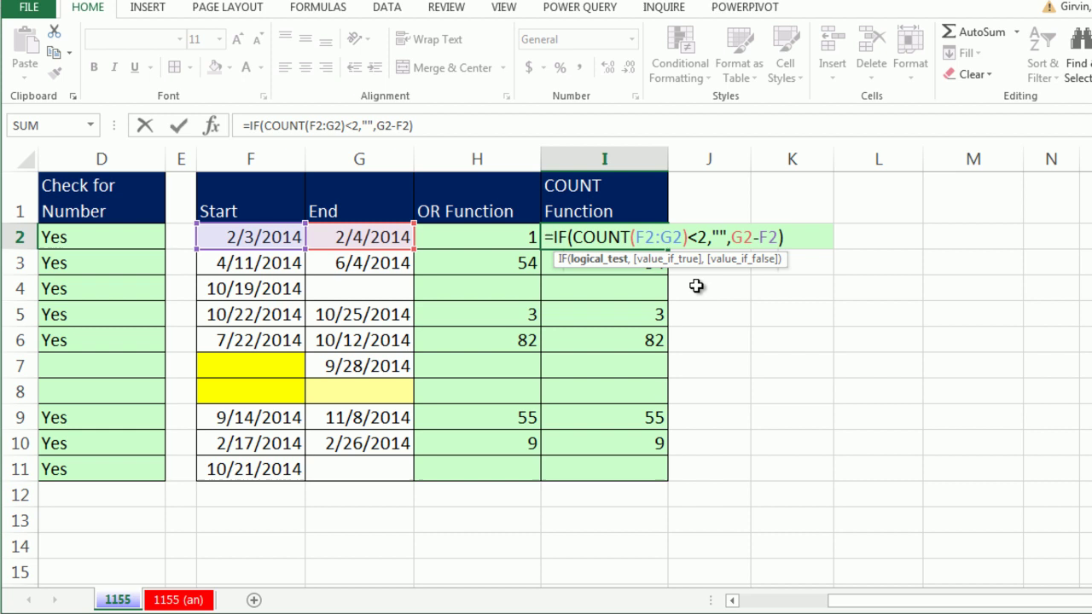
key("Escape")
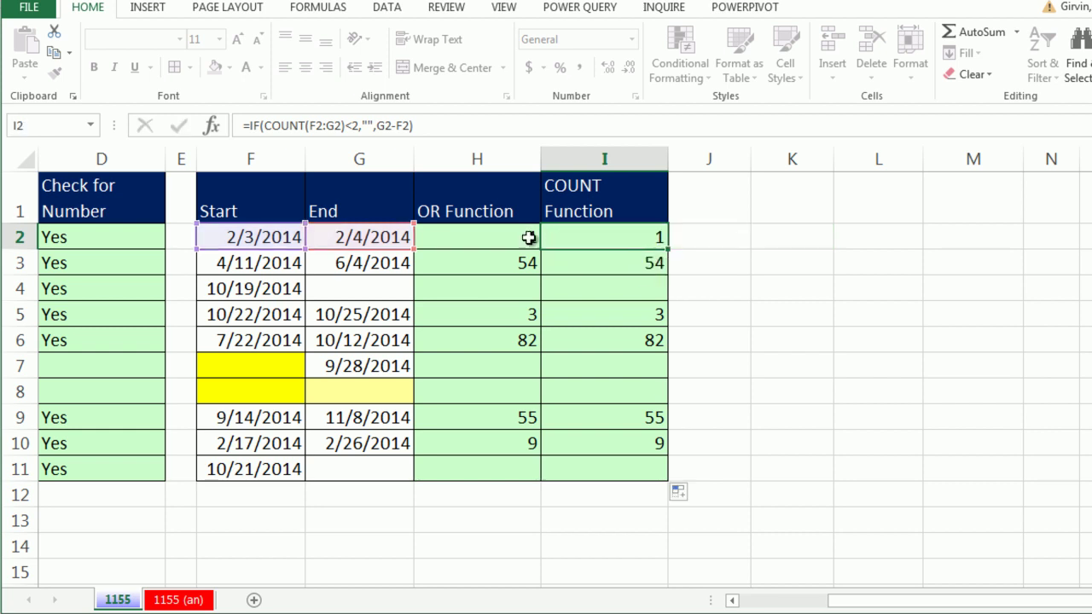
left_click(516, 237)
double_click(506, 237)
key("Escape")
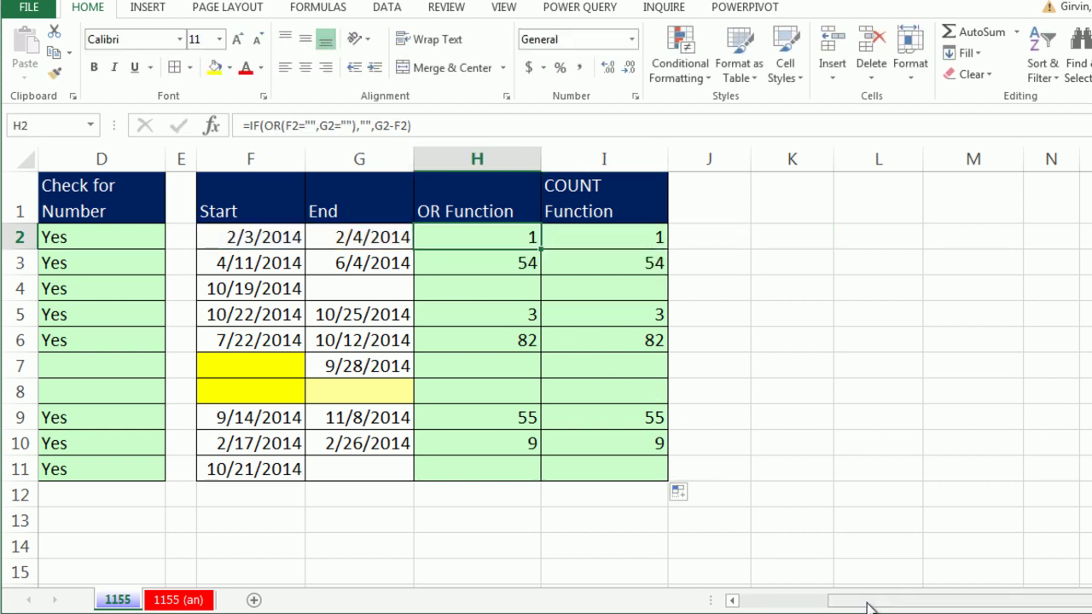
left_click_drag(866, 605, 772, 607)
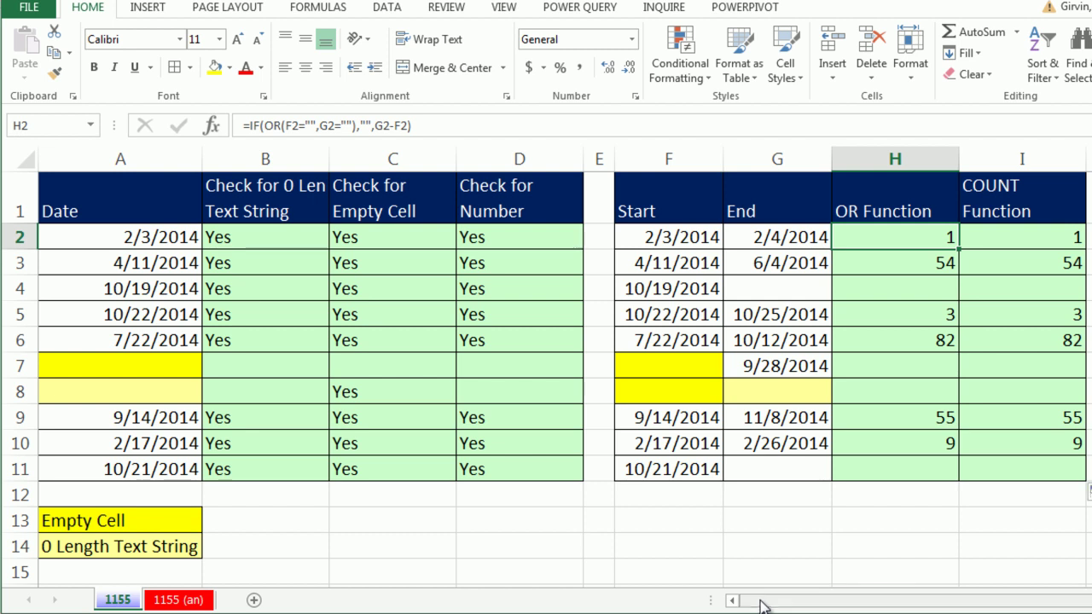
double_click(485, 236)
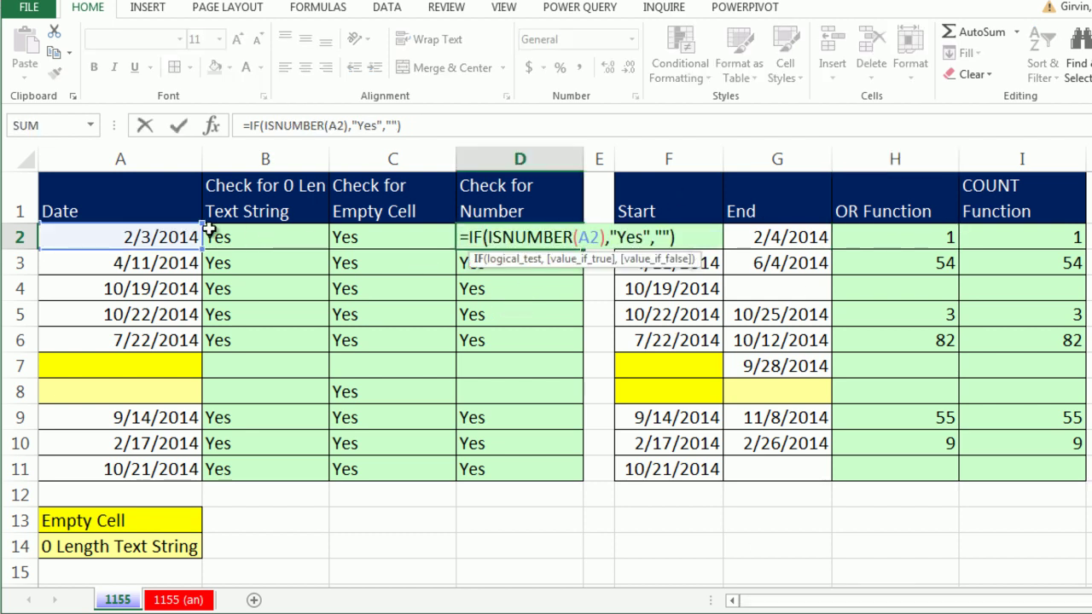
key("Escape")
double_click(421, 236)
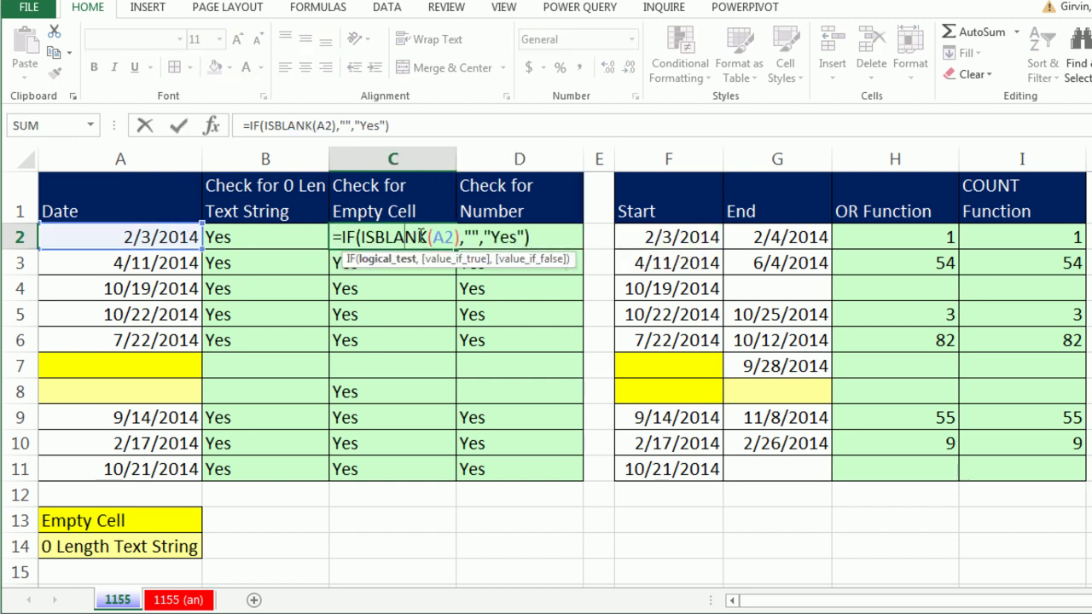
double_click(264, 241)
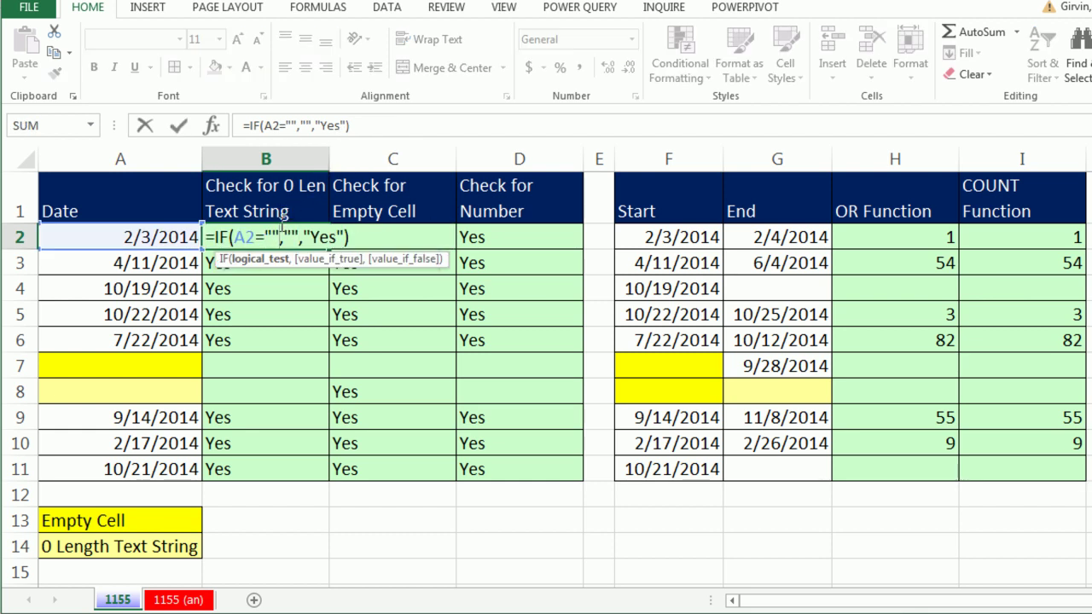